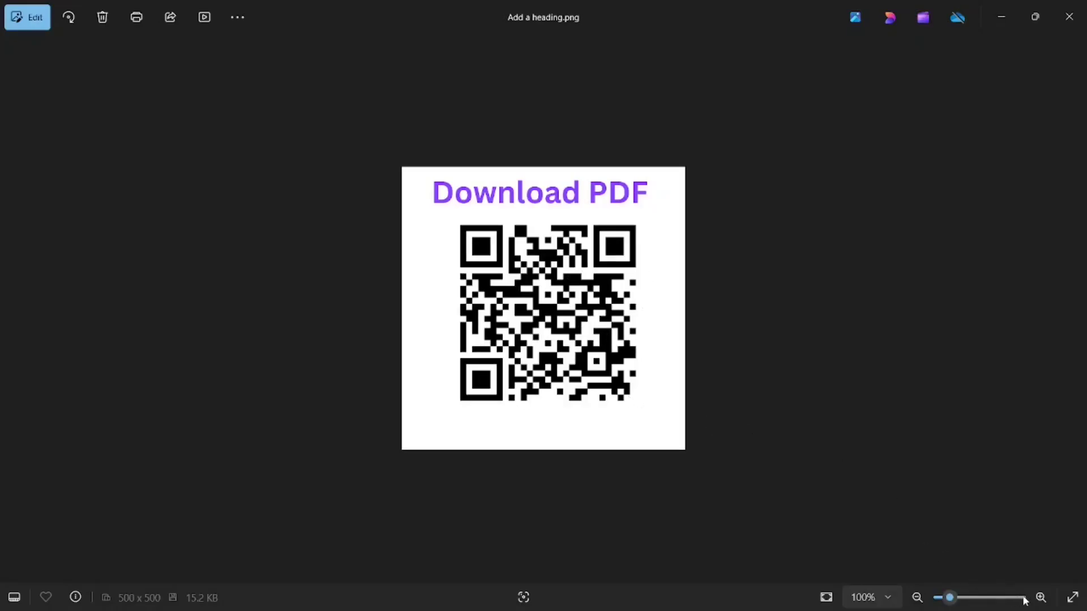
Zoom the Download PDF QR image in Windows Photos to about 170%.
left_click(1041, 598)
left_click(1040, 598)
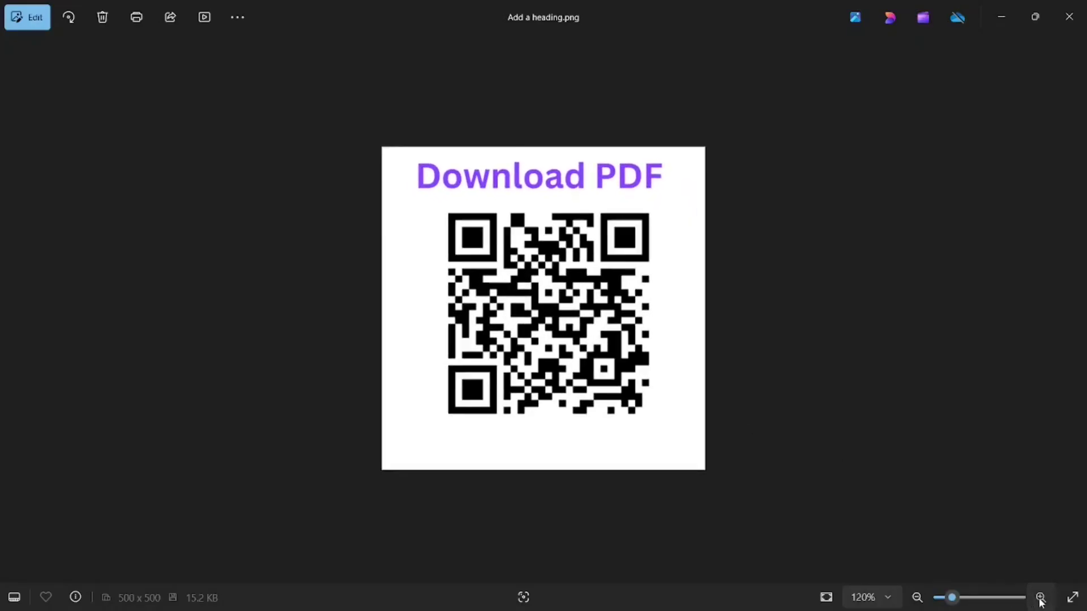
left_click(1041, 598)
left_click(1040, 598)
left_click(1041, 598)
left_click(1041, 598)
left_click(1040, 598)
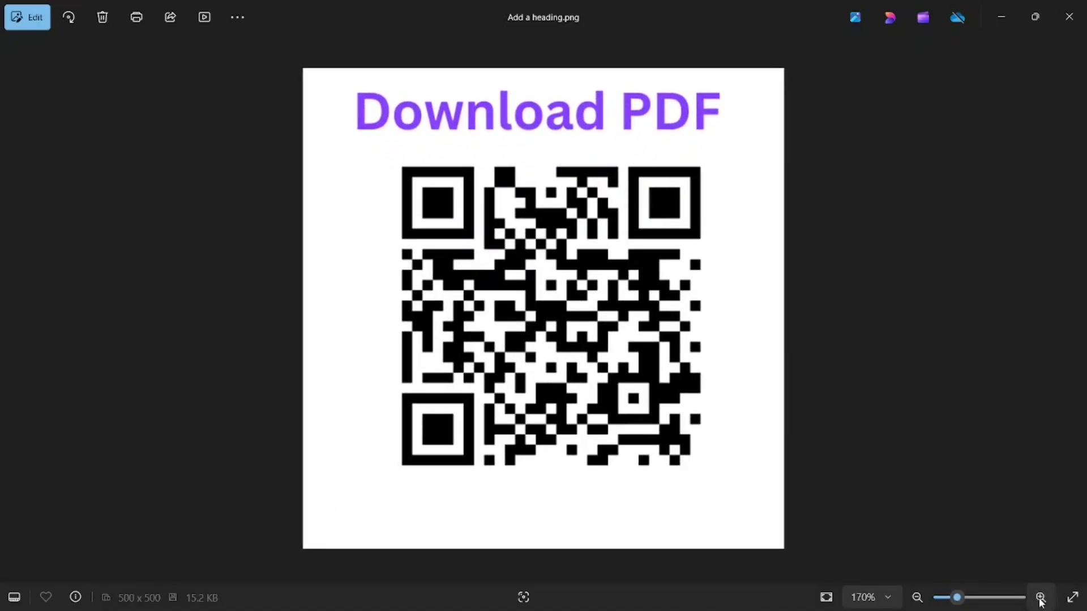
left_click(1041, 598)
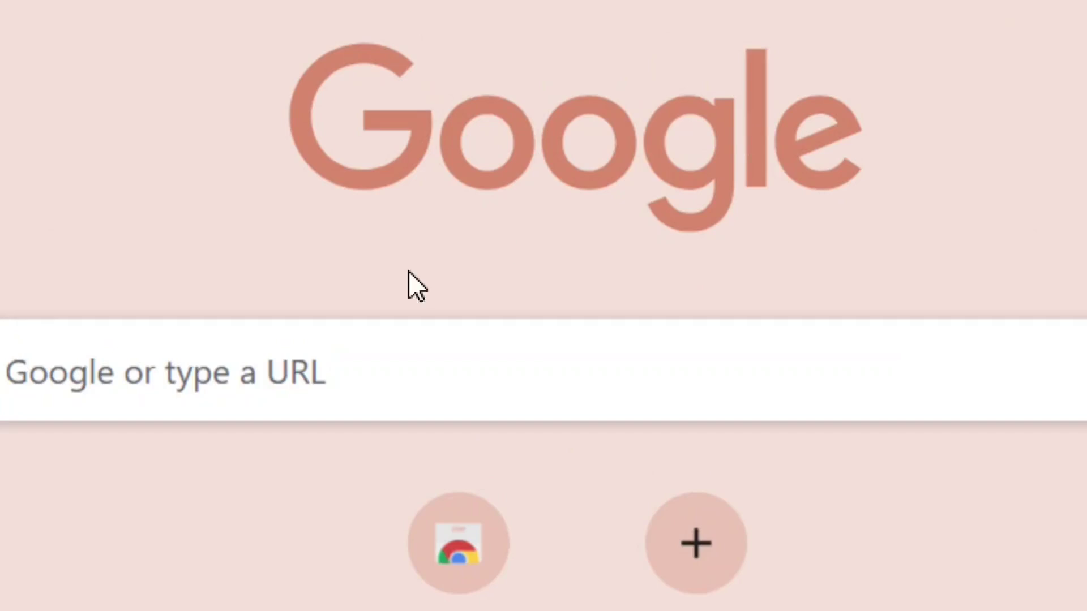
Search Google for 'tiiny host' by accepting the autocomplete after 'tii'.
left_click(195, 375)
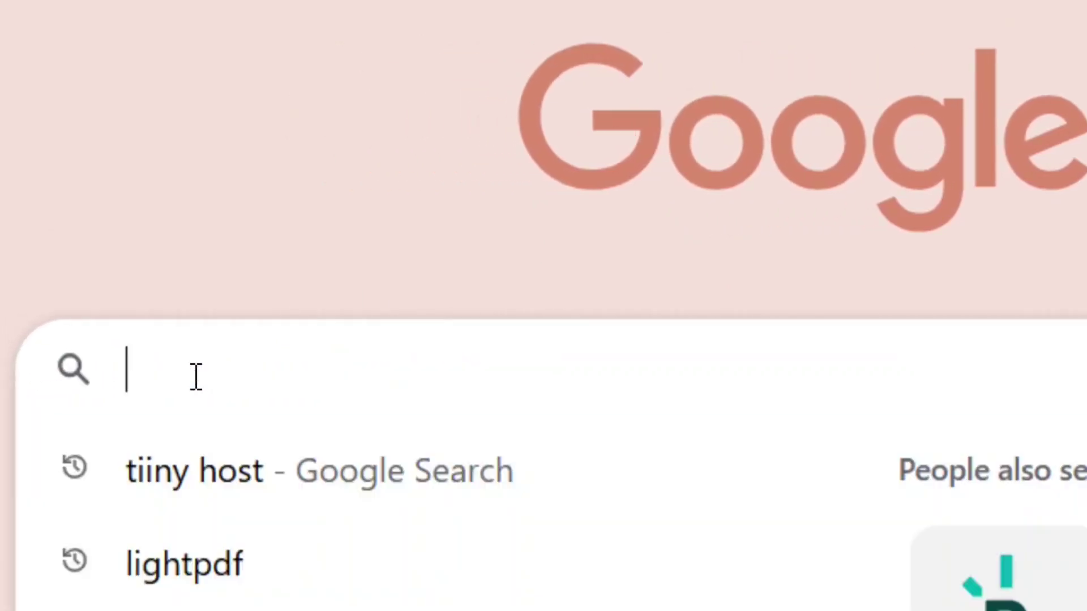
type("tiiny host")
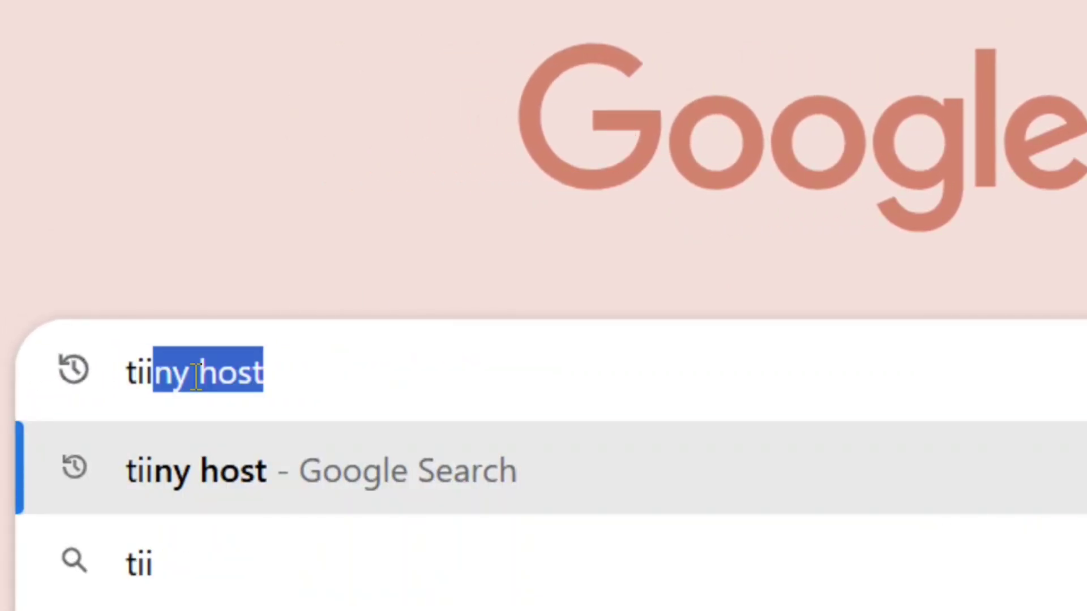
key("Right")
left_click_drag(347, 374, 101, 386)
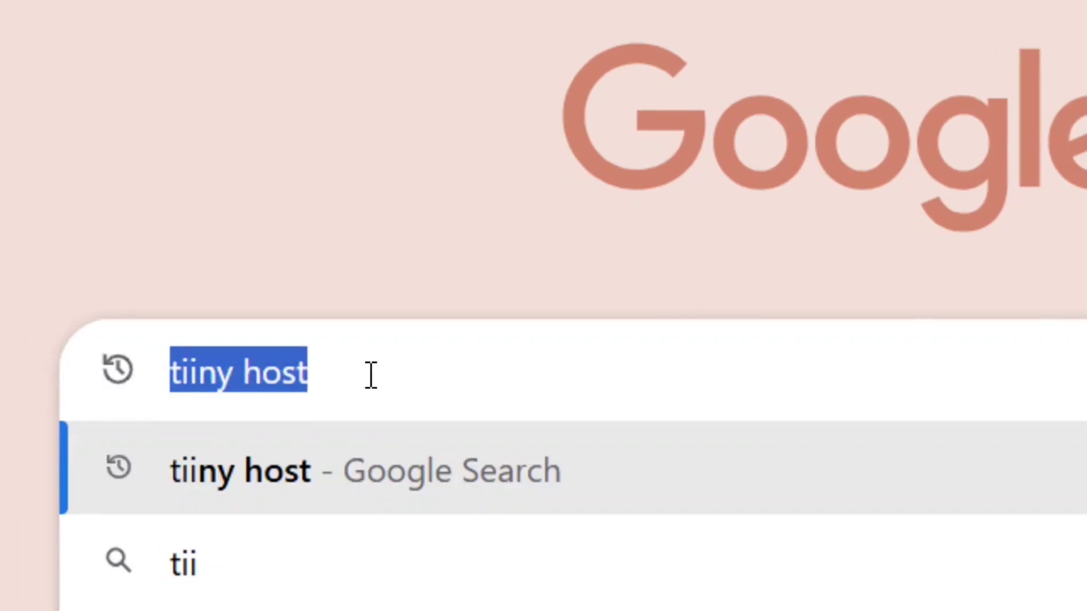
left_click(371, 375)
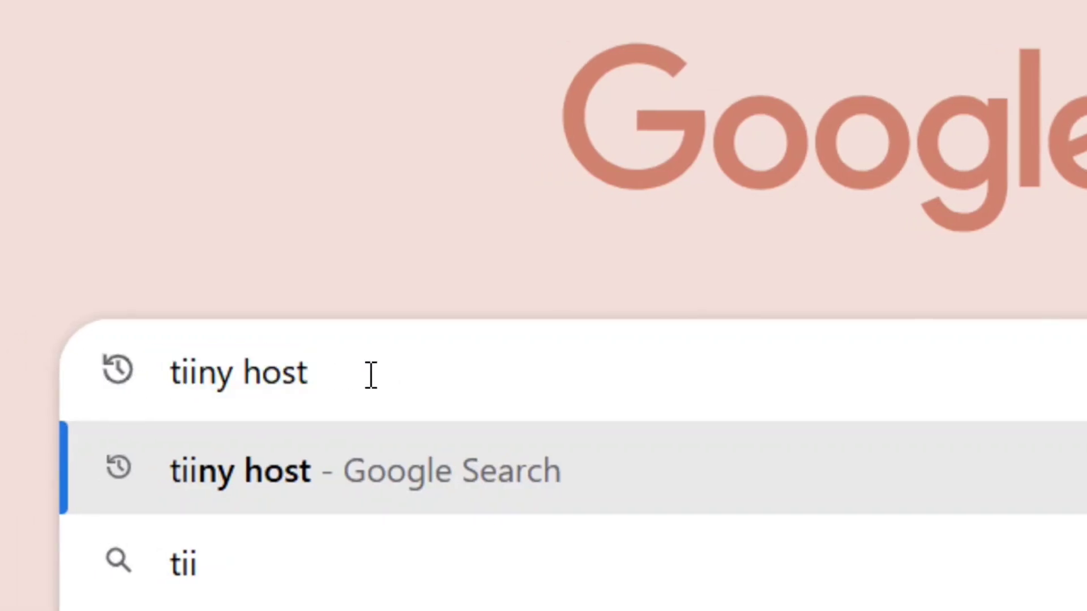
key("Return")
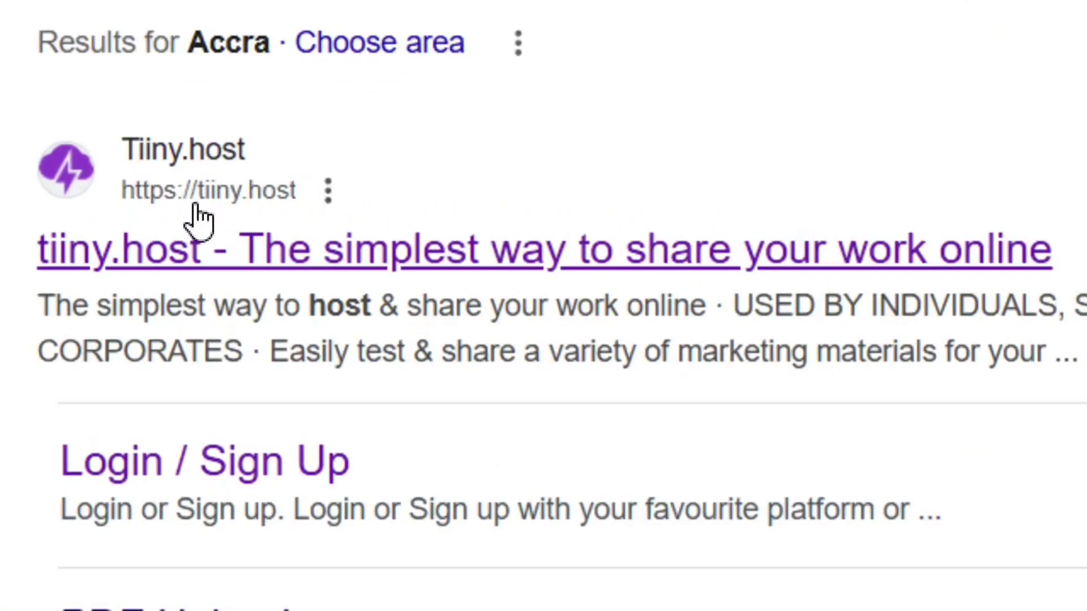
Open tiiny.host, enter 'neducateqr' as the link name, and choose PDF upload type.
left_click(189, 164)
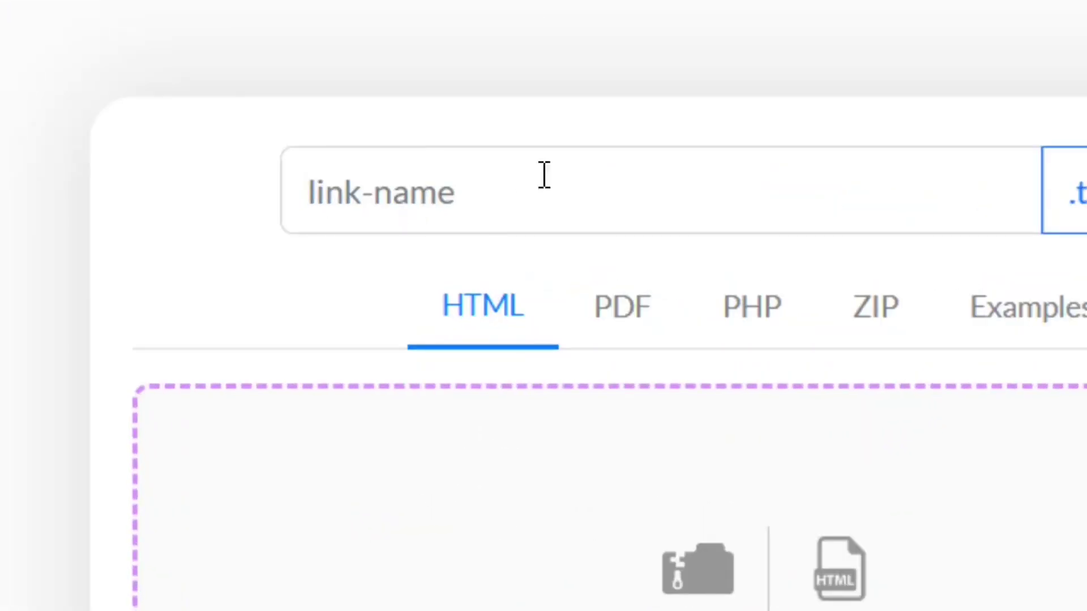
left_click(510, 209)
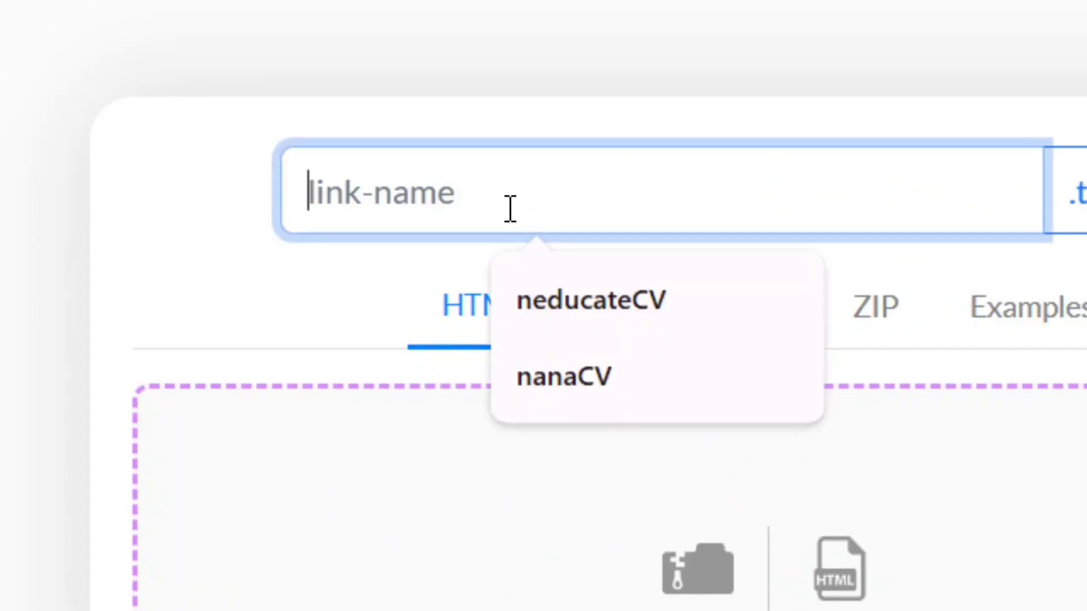
type("neducategr")
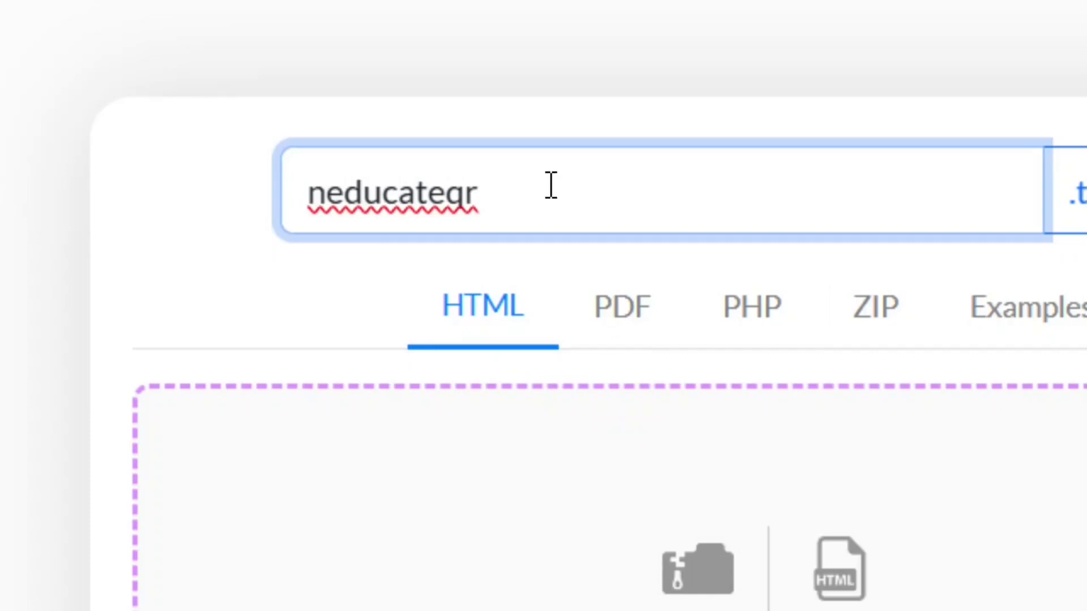
left_click_drag(515, 201, 310, 192)
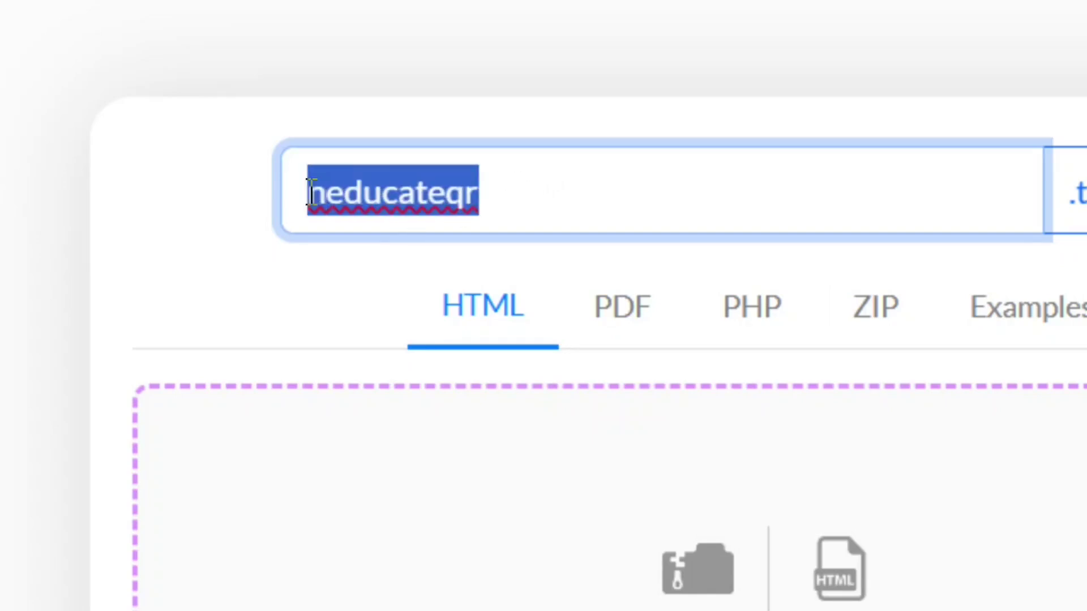
left_click(525, 198)
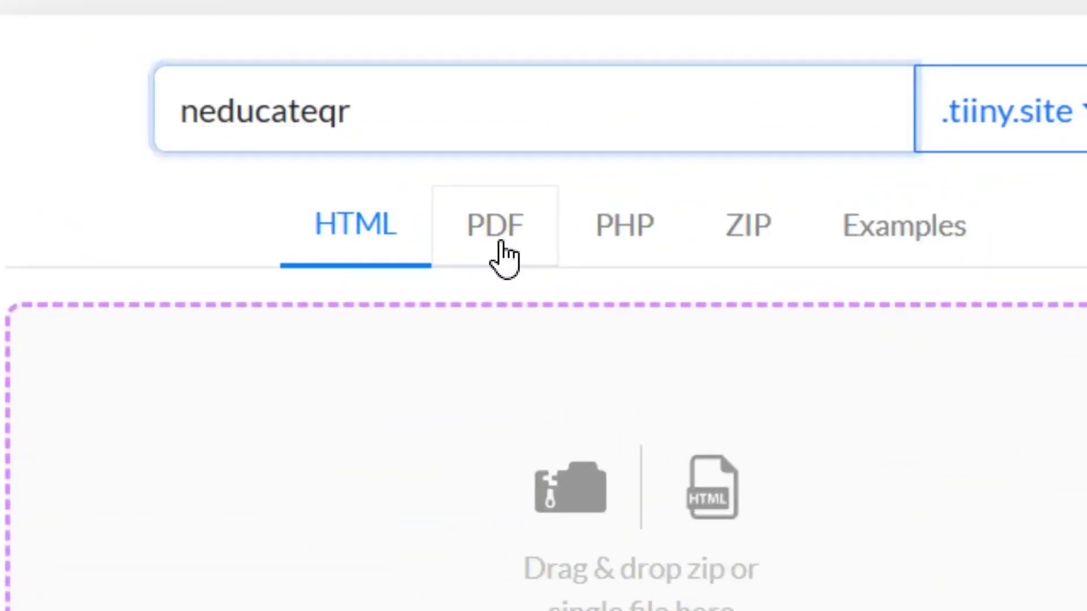
left_click(501, 244)
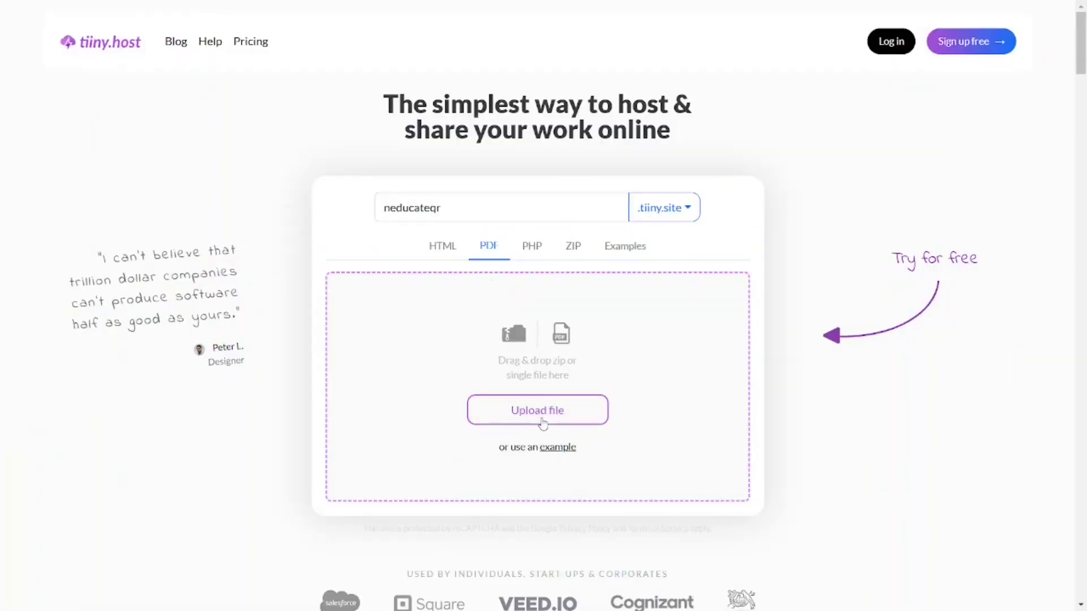
Upload the compressed CV PDF from the file dialog to the neducateqr link.
left_click(540, 422)
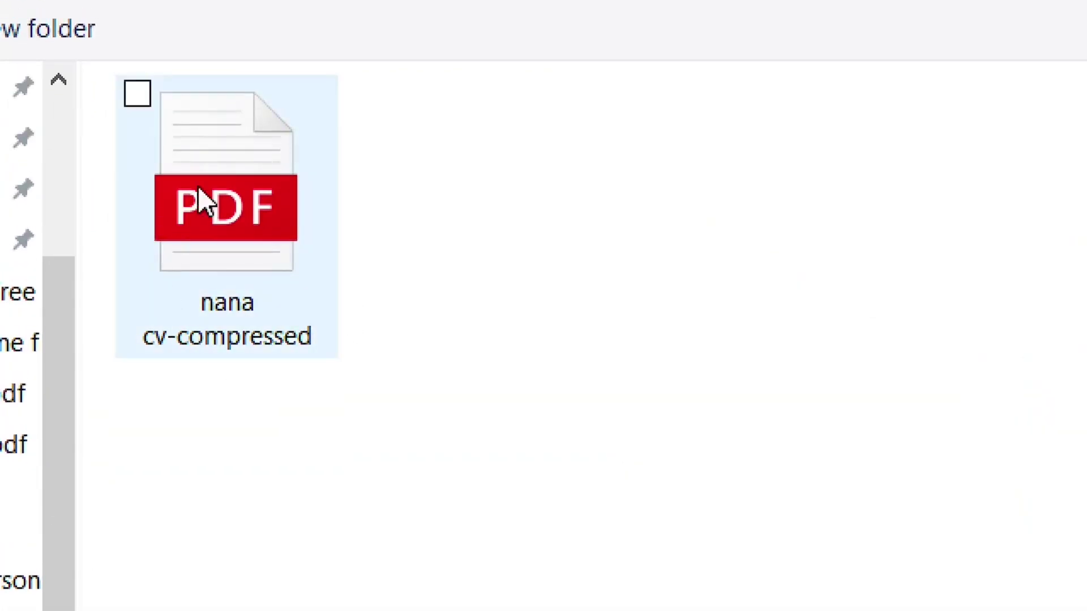
left_click(225, 195)
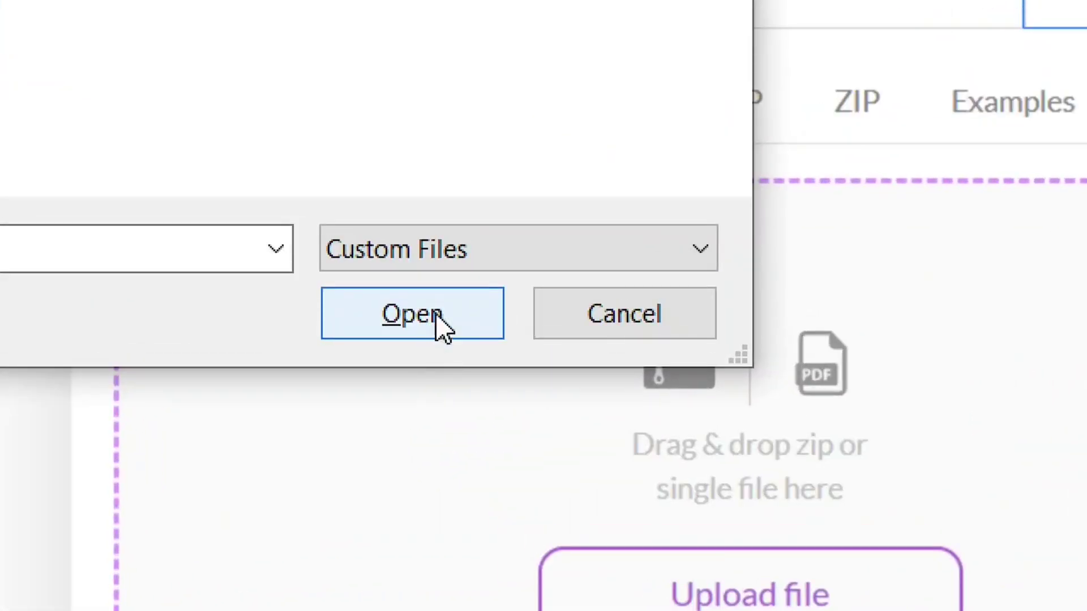
left_click(433, 324)
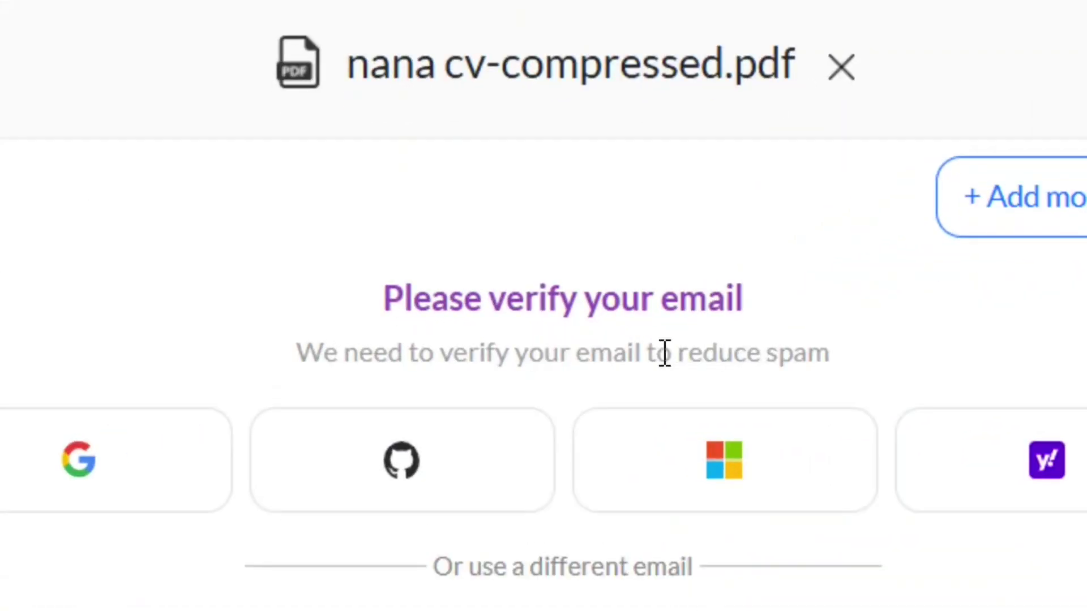
Fill the verification Email field with the autofill address and submit it with Continue.
left_click_drag(844, 364, 291, 356)
left_click(923, 347)
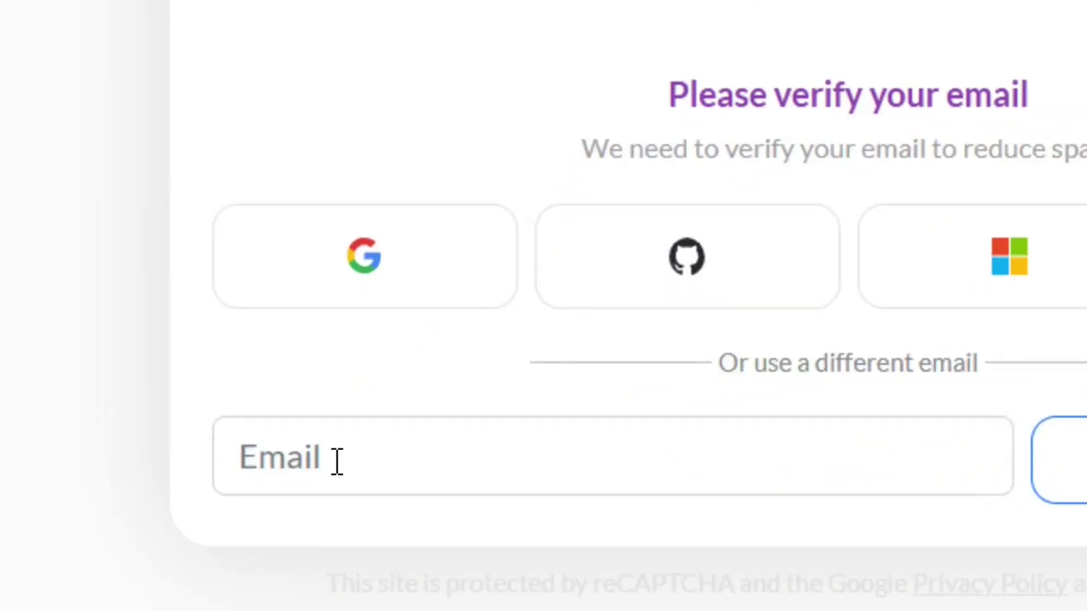
left_click(331, 477)
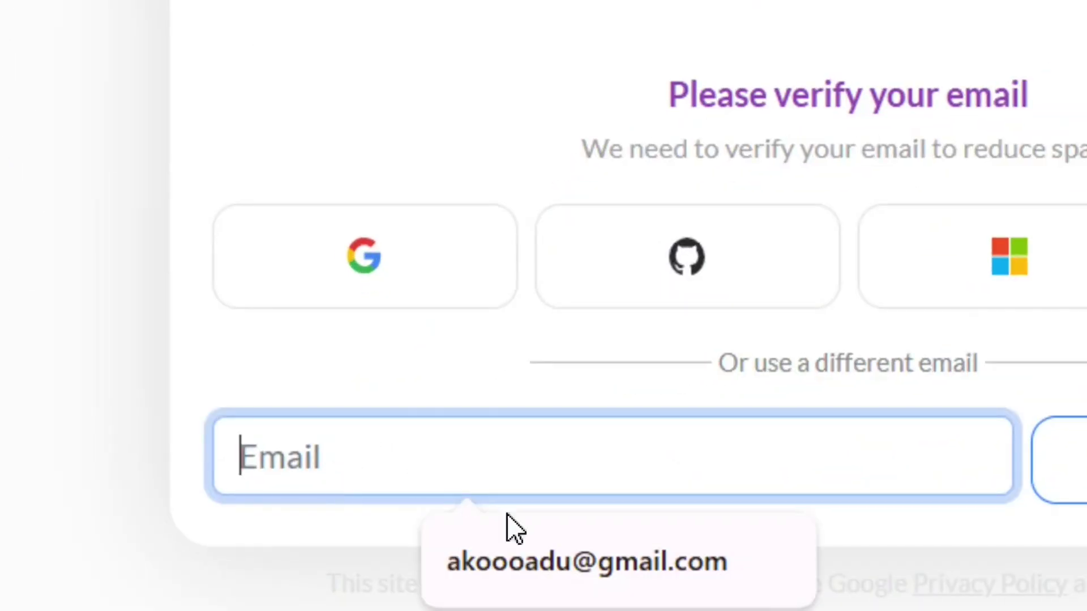
left_click(562, 560)
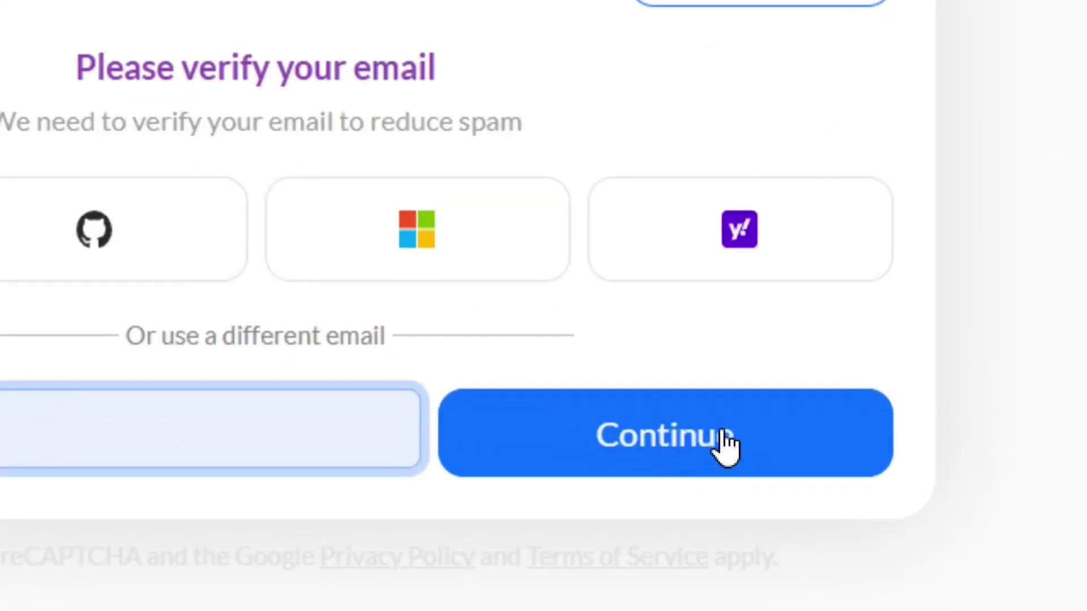
left_click(710, 455)
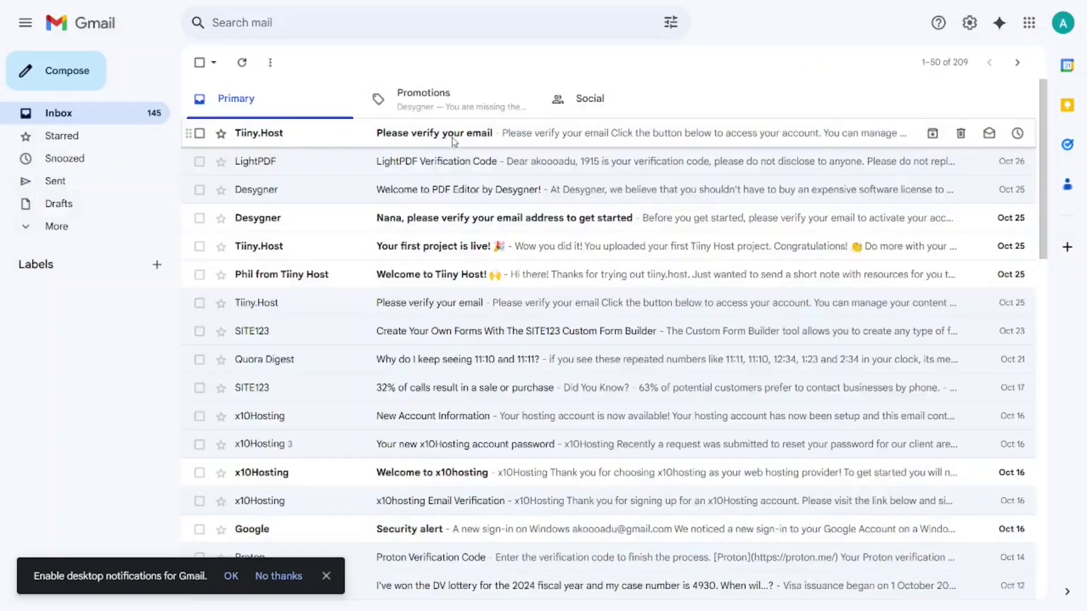
Open the Tiiny.Host 'Please verify your email' message and press its Verify button.
left_click(669, 143)
scroll(539, 293, "down", 3)
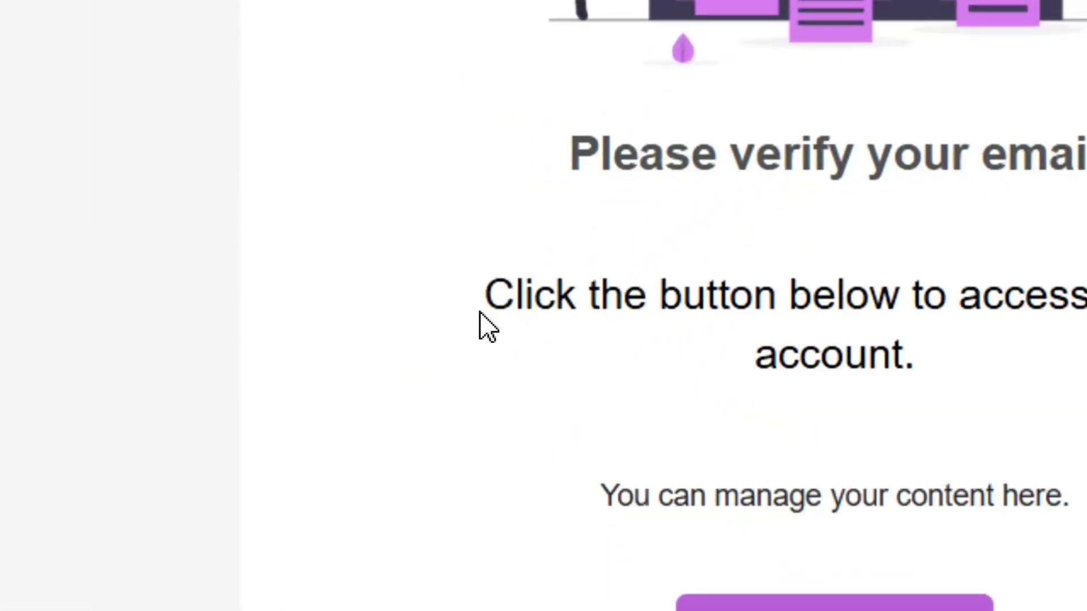
left_click_drag(508, 313, 736, 304)
left_click_drag(954, 292, 973, 292)
left_click(890, 299)
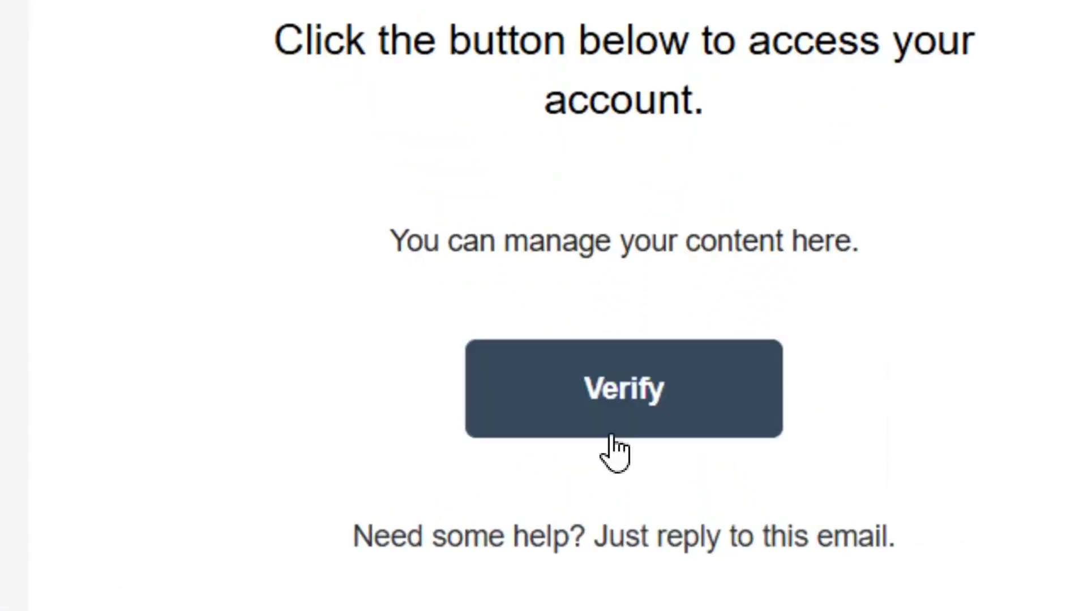
left_click(643, 413)
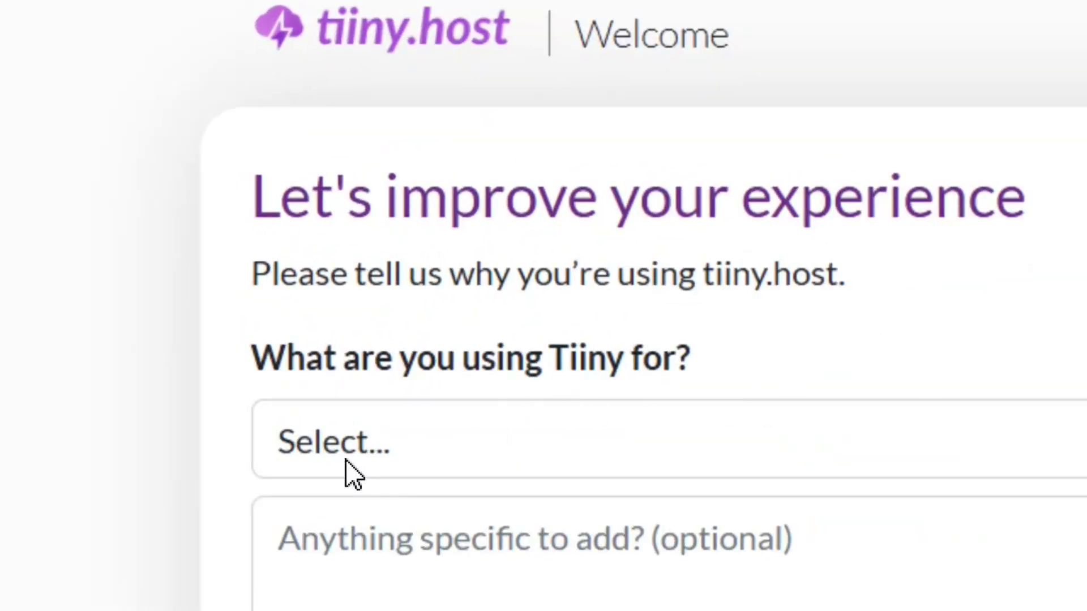
Answer the welcome survey with 'Sharing informational material' and complete it.
left_click(389, 453)
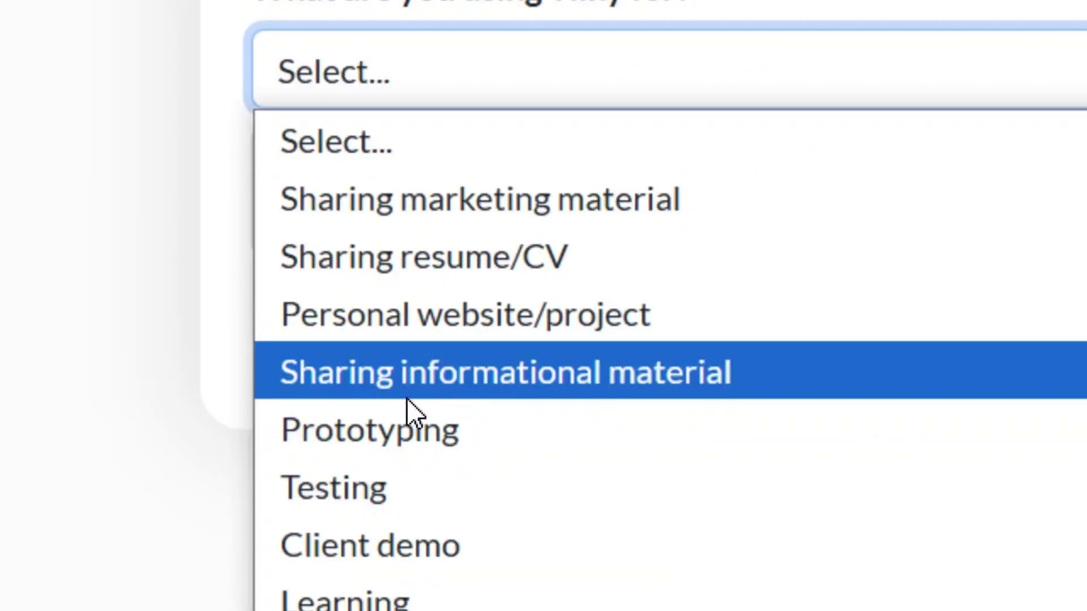
left_click(484, 385)
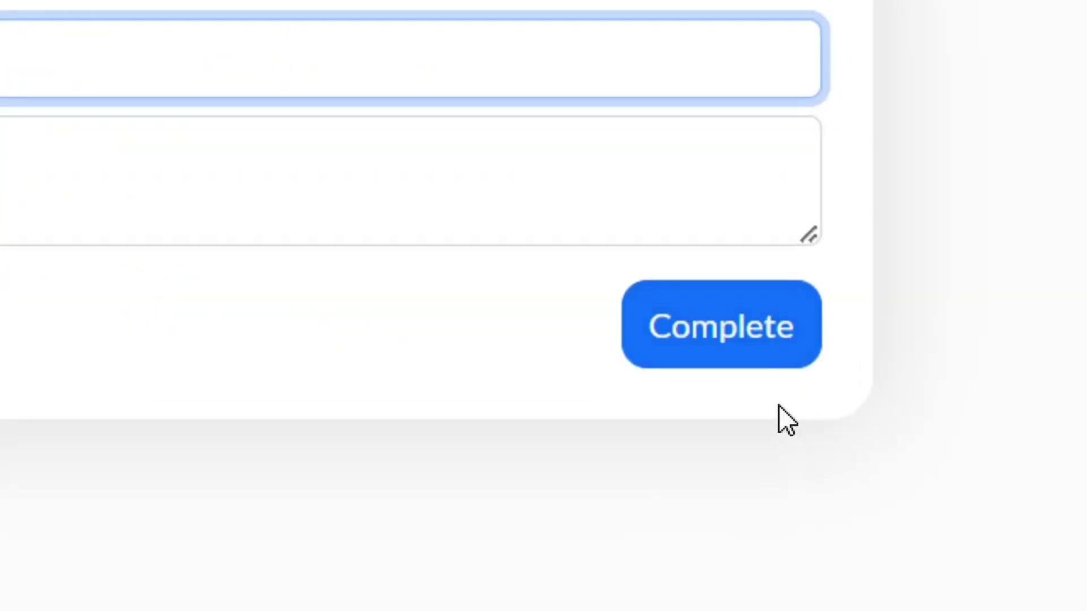
left_click(738, 347)
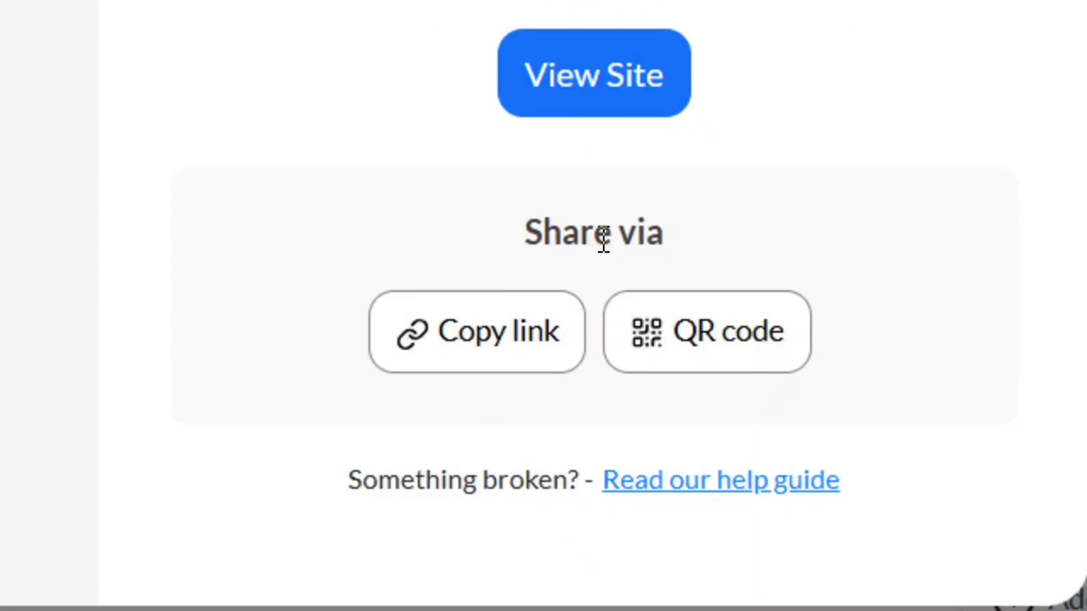
Try to download the live site's QR code from the QR code option.
left_click_drag(675, 241, 524, 239)
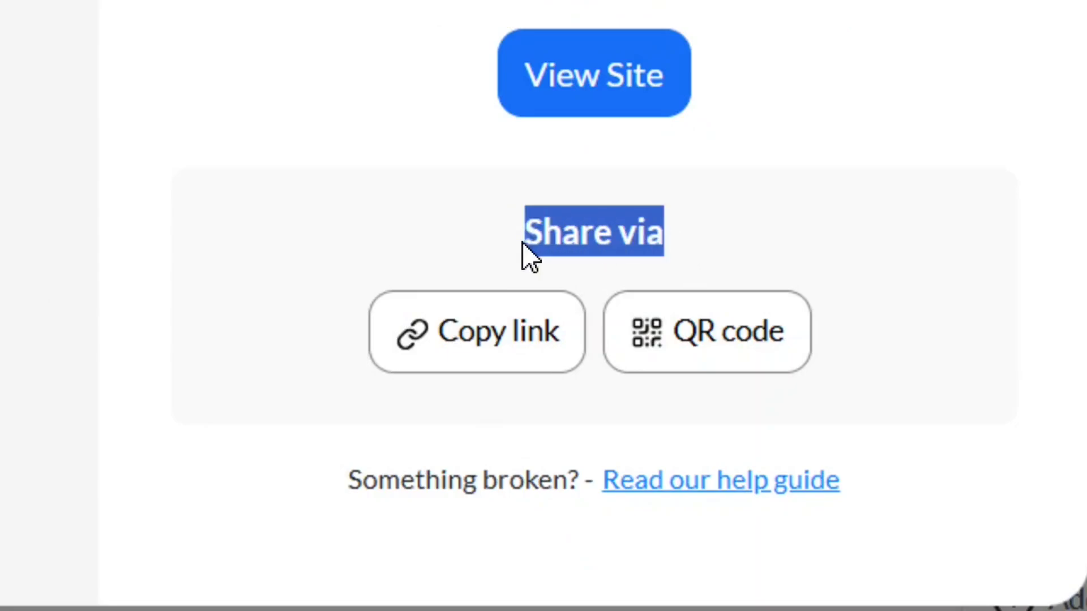
left_click(731, 240)
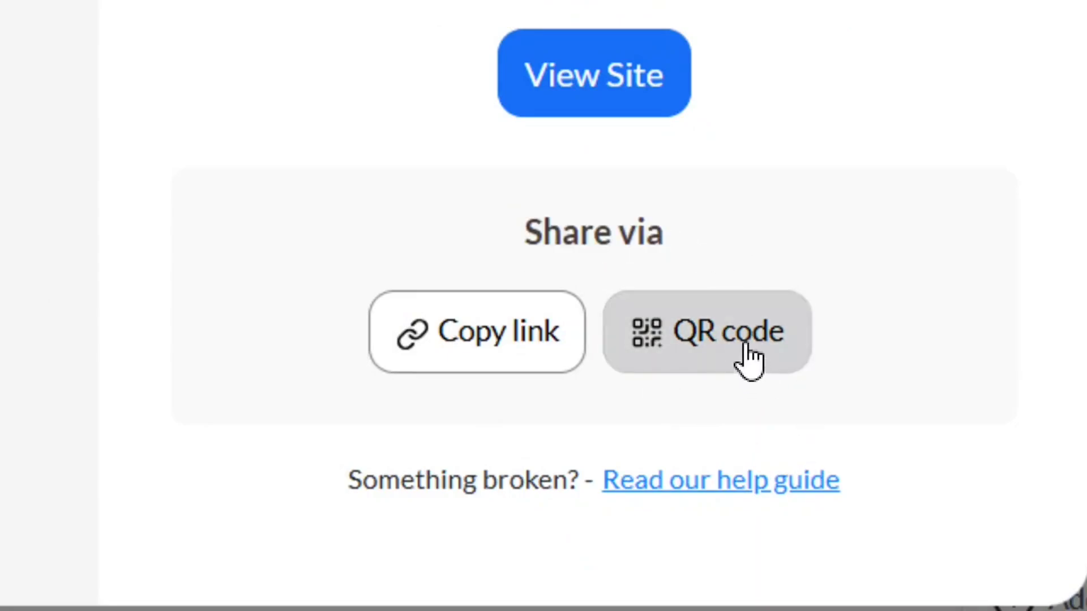
left_click(717, 371)
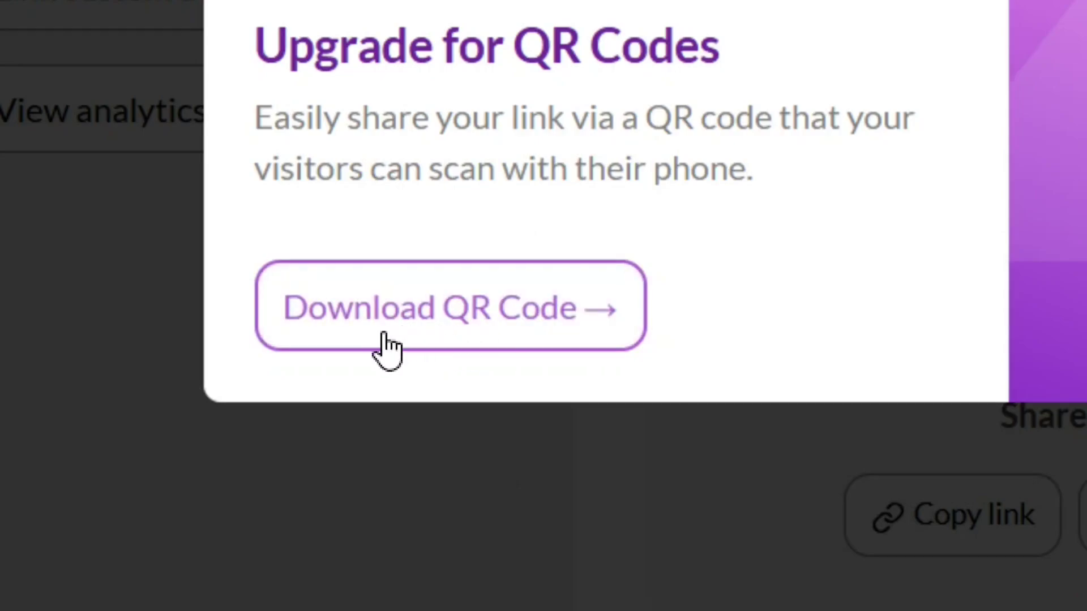
left_click(463, 320)
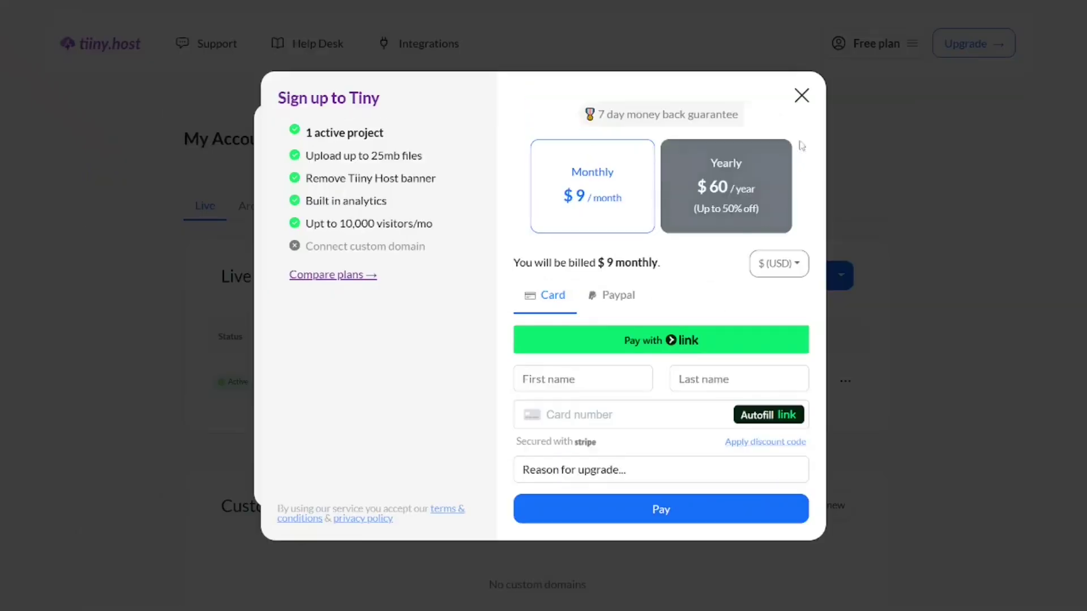
Close the paid sign-up dialog and copy the neducateqr.tiiny.site link.
left_click(802, 94)
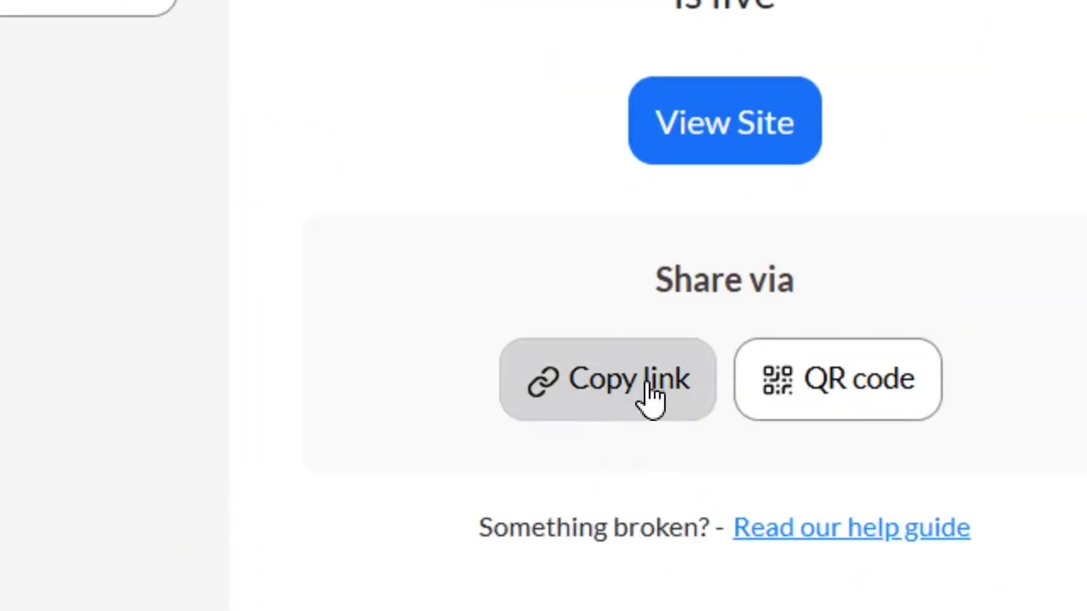
left_click(630, 421)
left_click(629, 411)
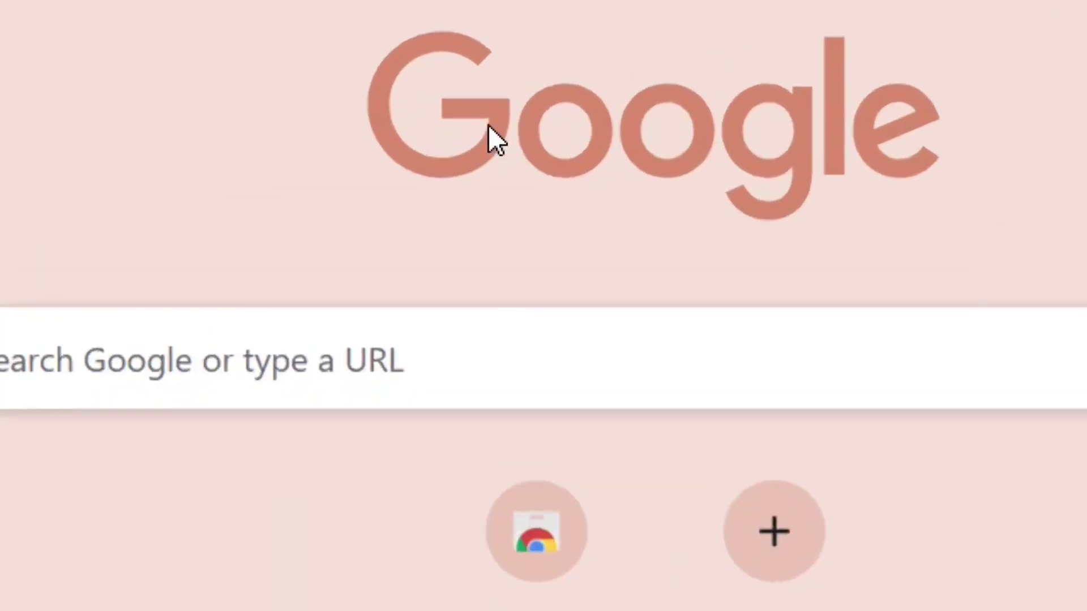
Search Google for 'canva' from the new tab.
left_click(88, 373)
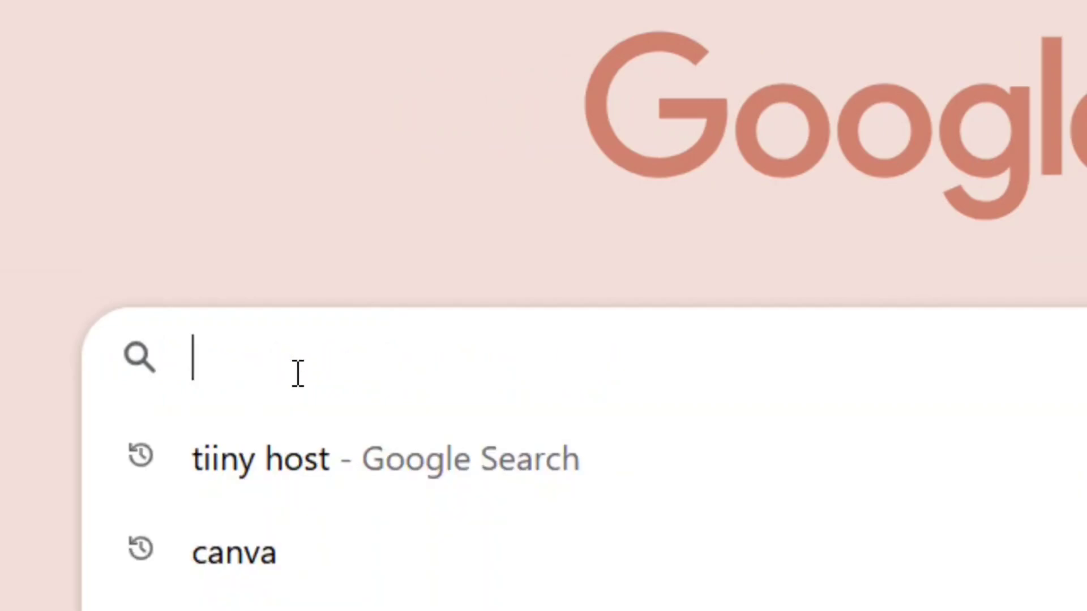
type("canva")
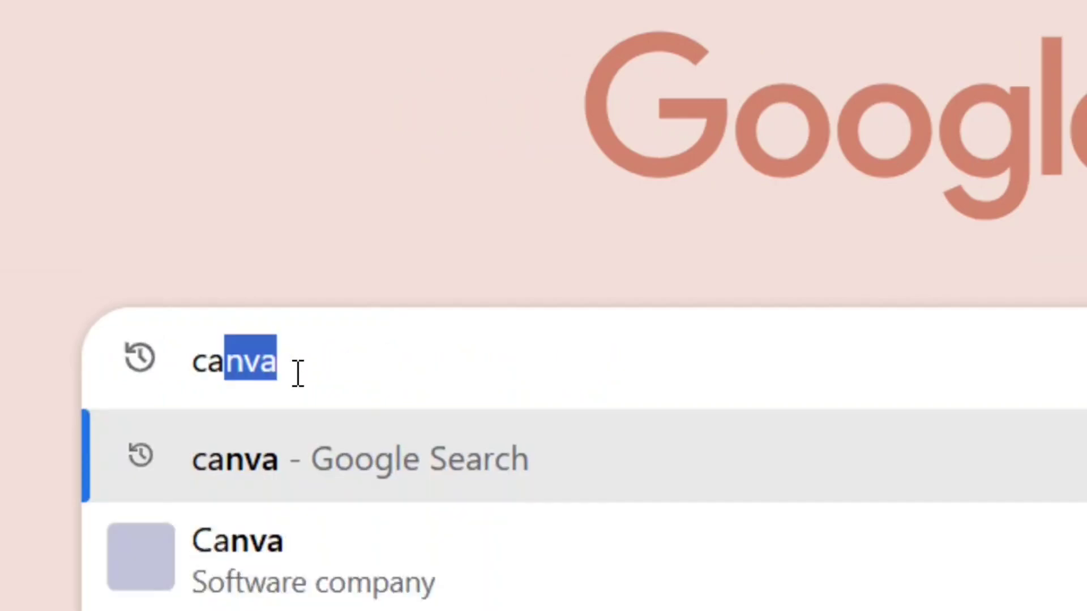
left_click_drag(334, 363, 150, 368)
left_click(357, 356)
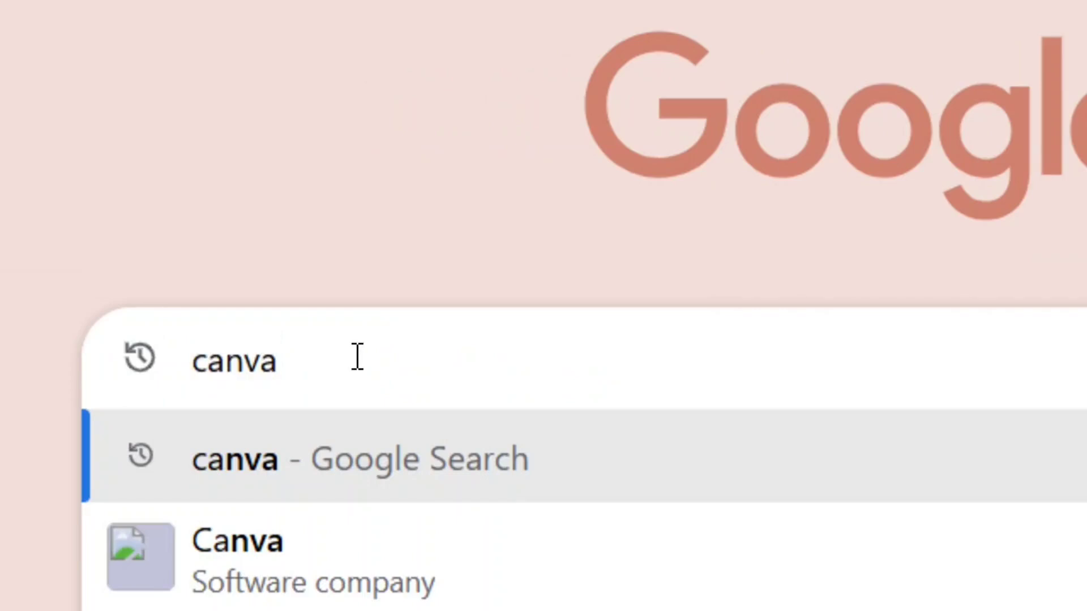
key("Return")
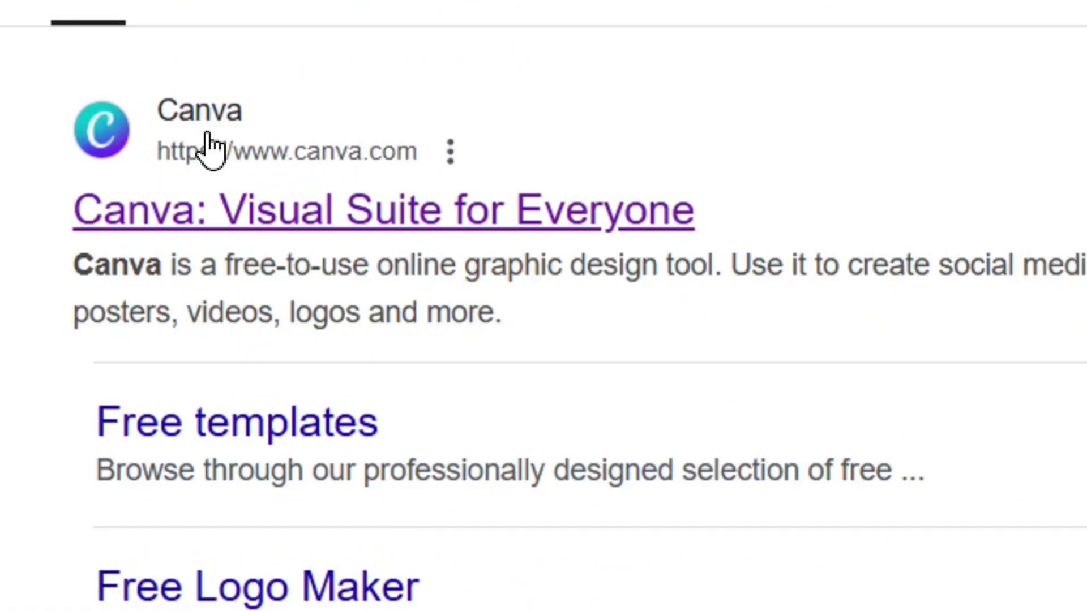
Open canva.com and enter 500 px width and 500 px height under Custom size.
left_click(211, 148)
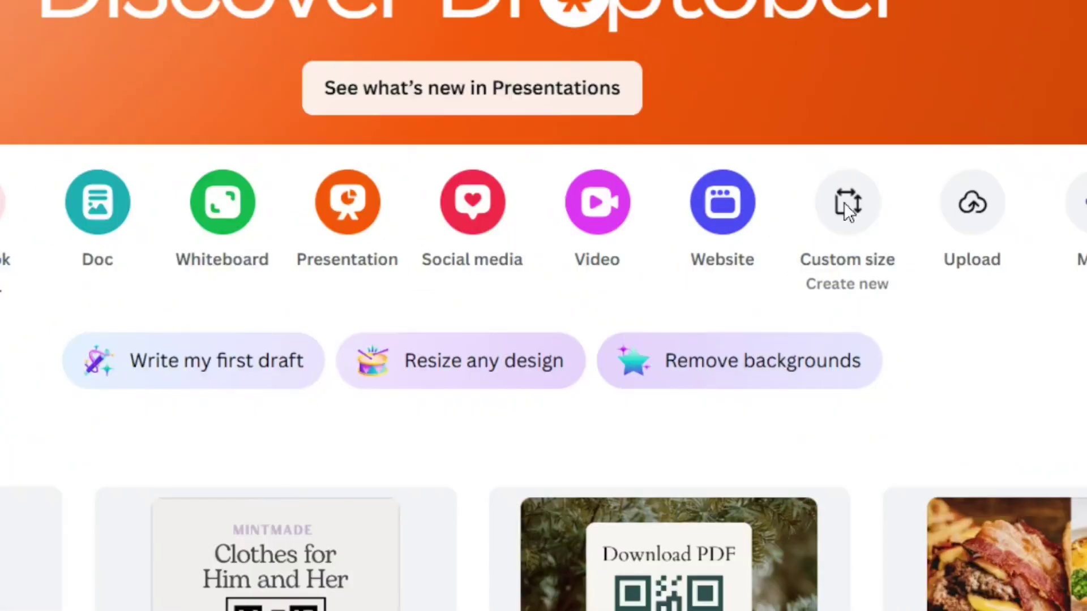
left_click(846, 152)
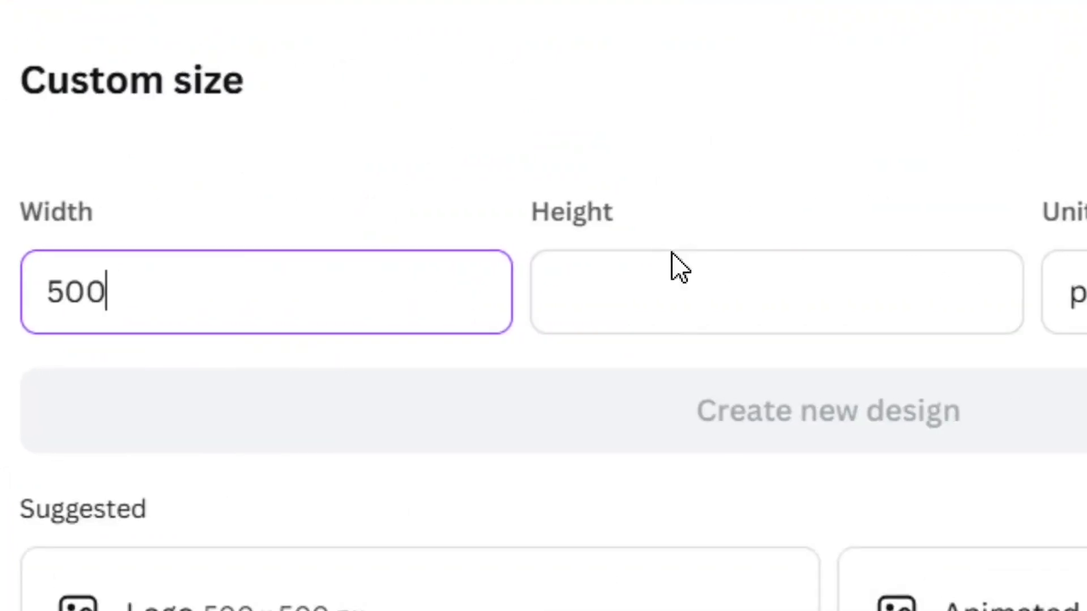
left_click(672, 294)
type("5")
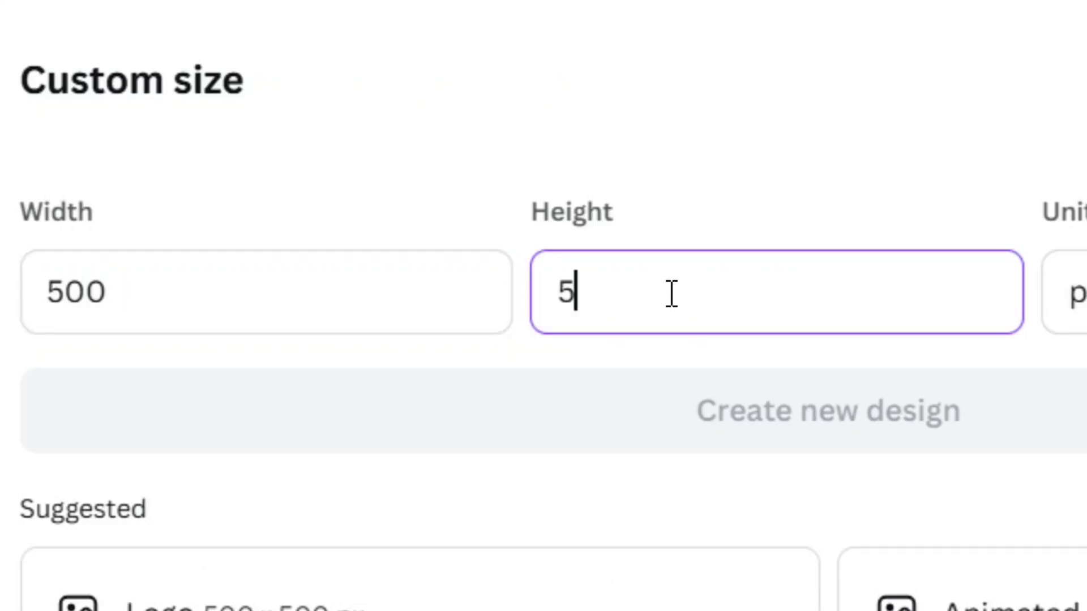
type("00")
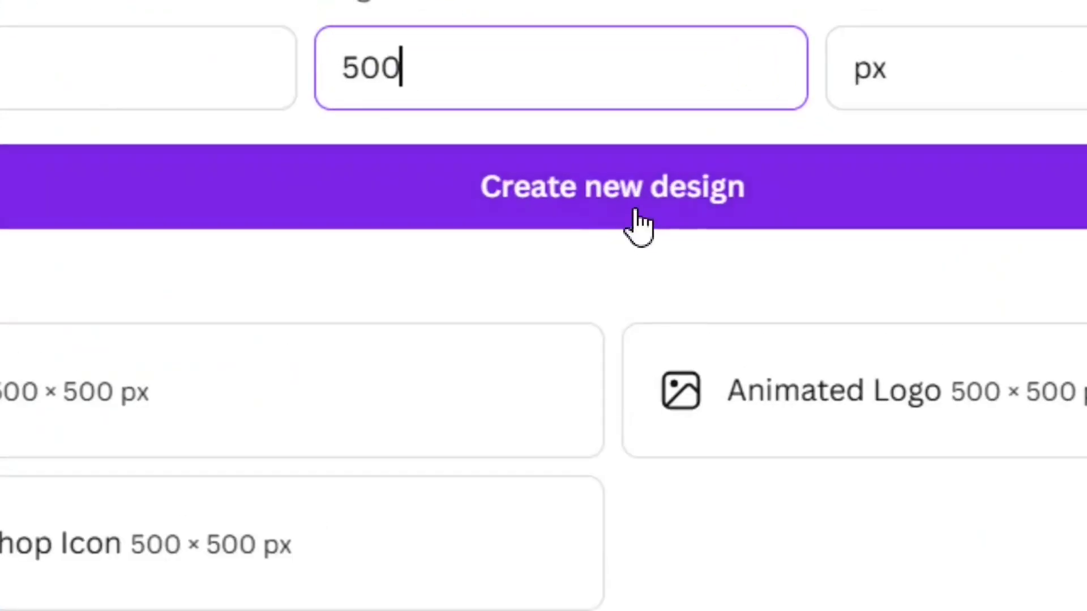
Create a blank 500×500 px design and load the QR code app found by searching 'qr' in Apps.
left_click(620, 212)
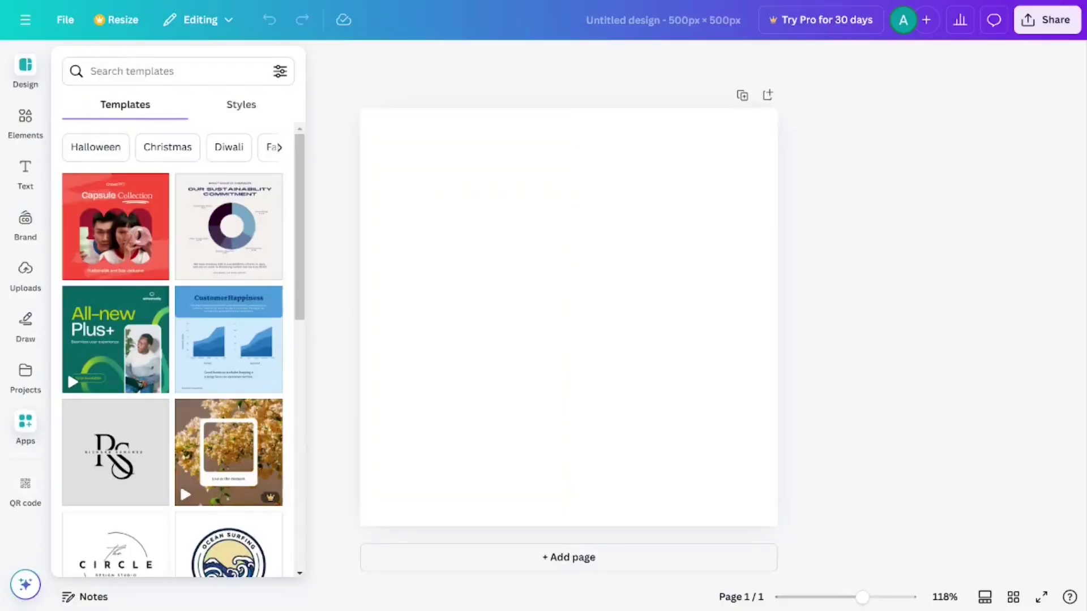
left_click(82, 340)
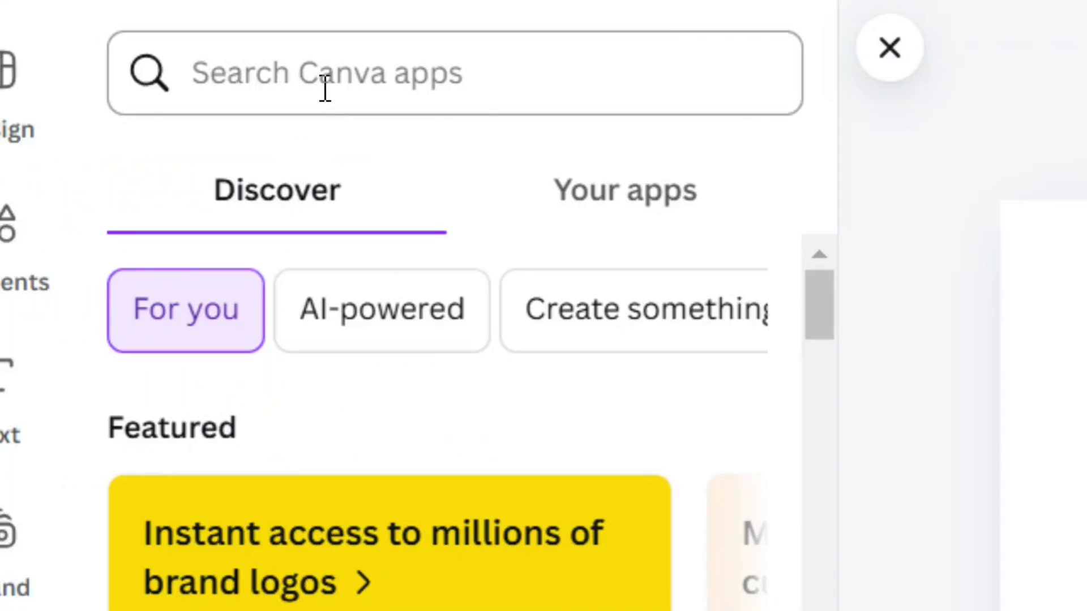
left_click(325, 88)
type("qr co")
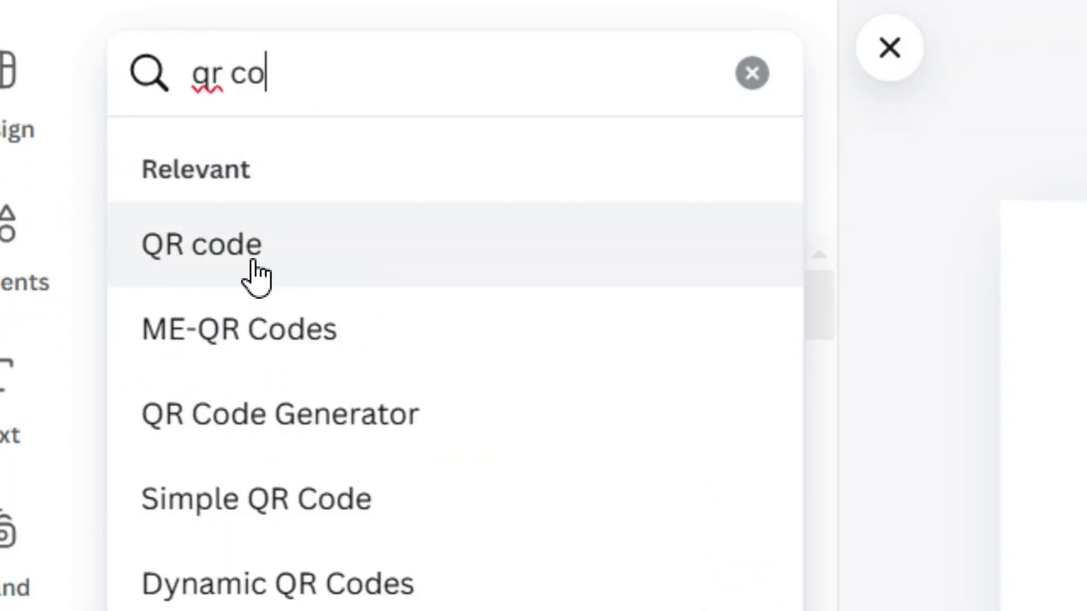
left_click(221, 263)
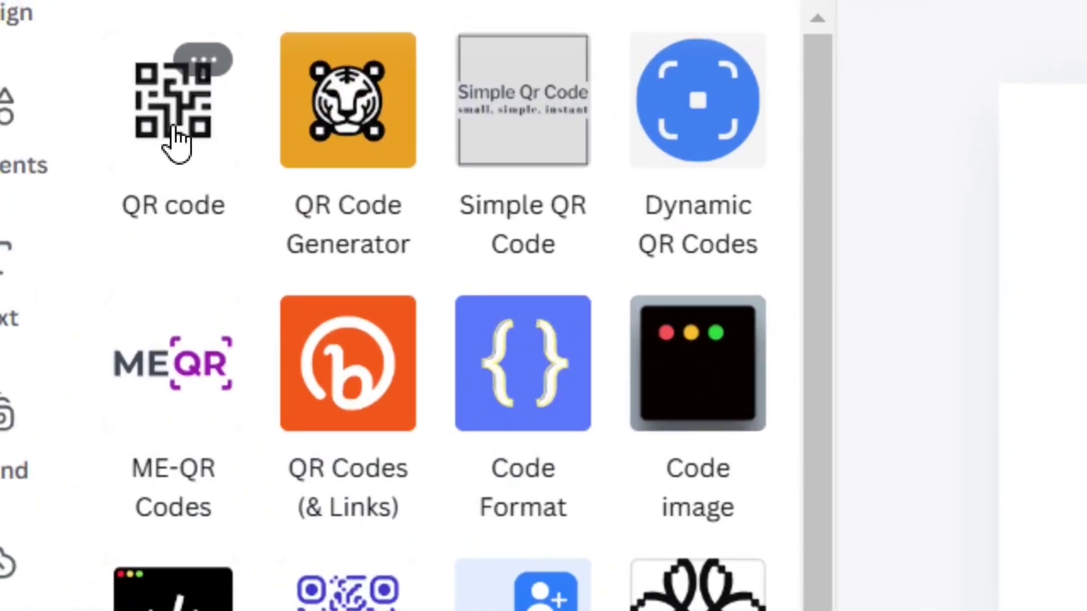
left_click(176, 130)
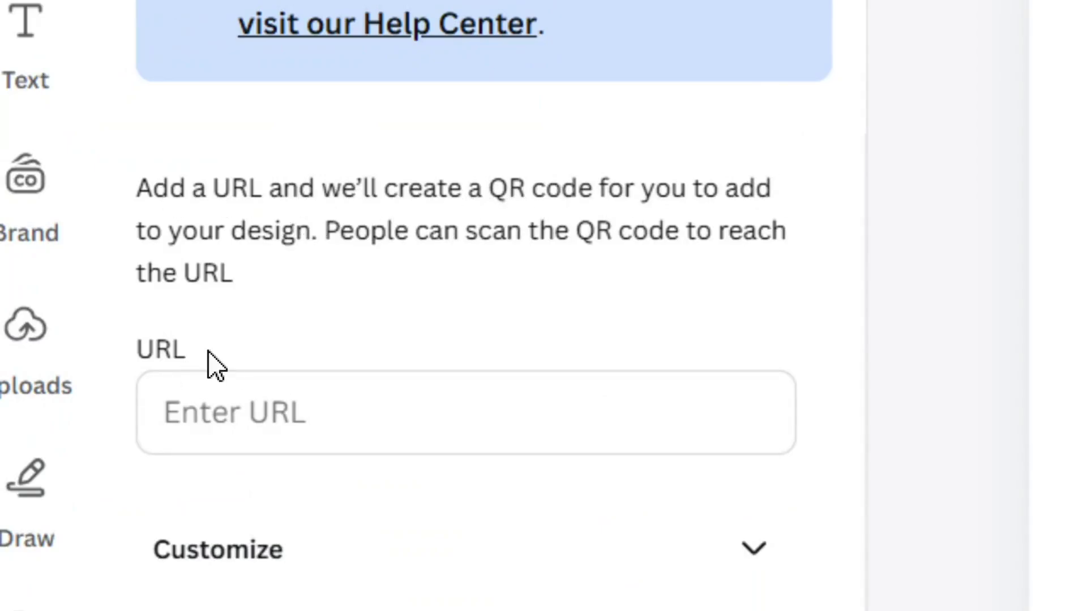
left_click(319, 420)
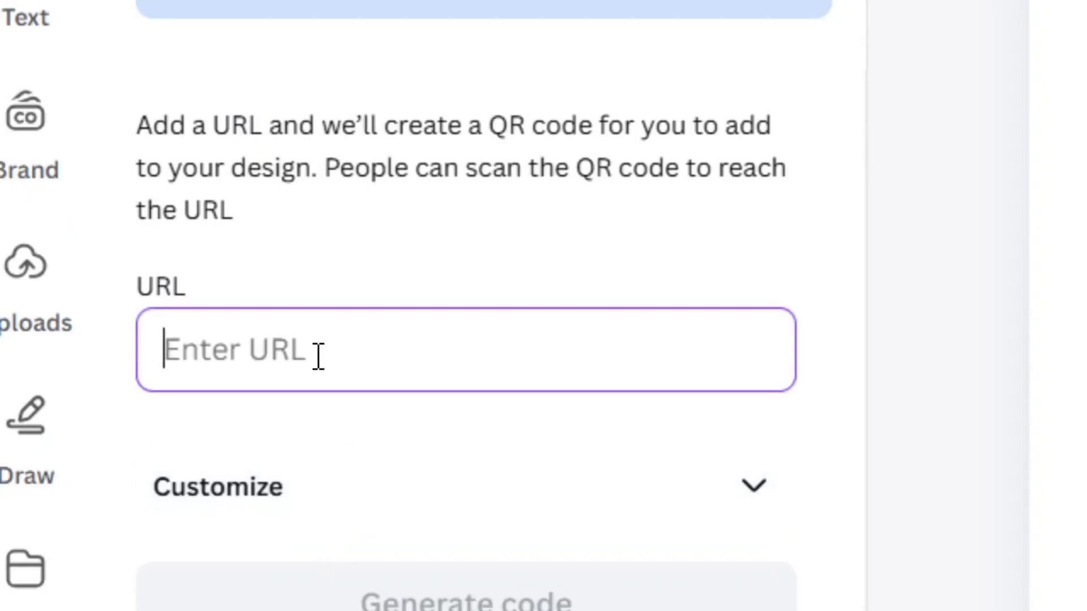
type("https://neducateqr.tiiny.site")
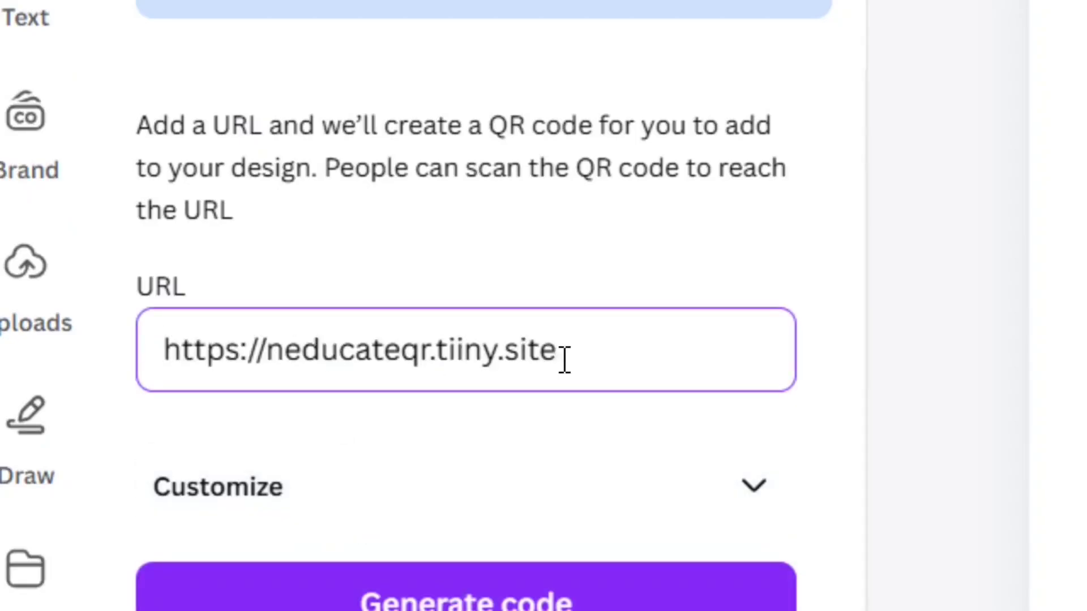
left_click_drag(602, 352, 150, 363)
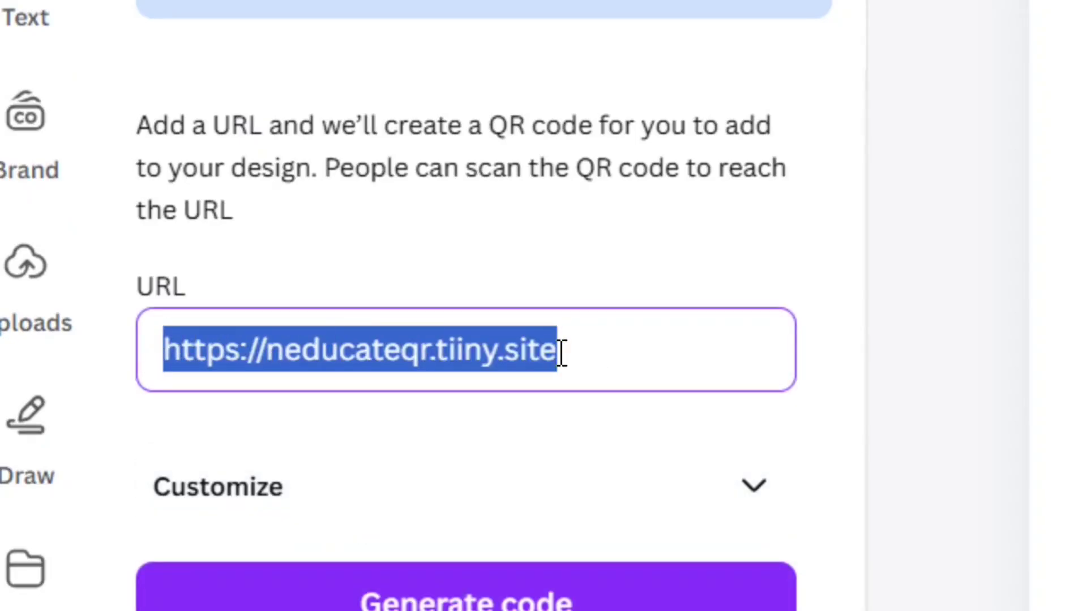
left_click(679, 374)
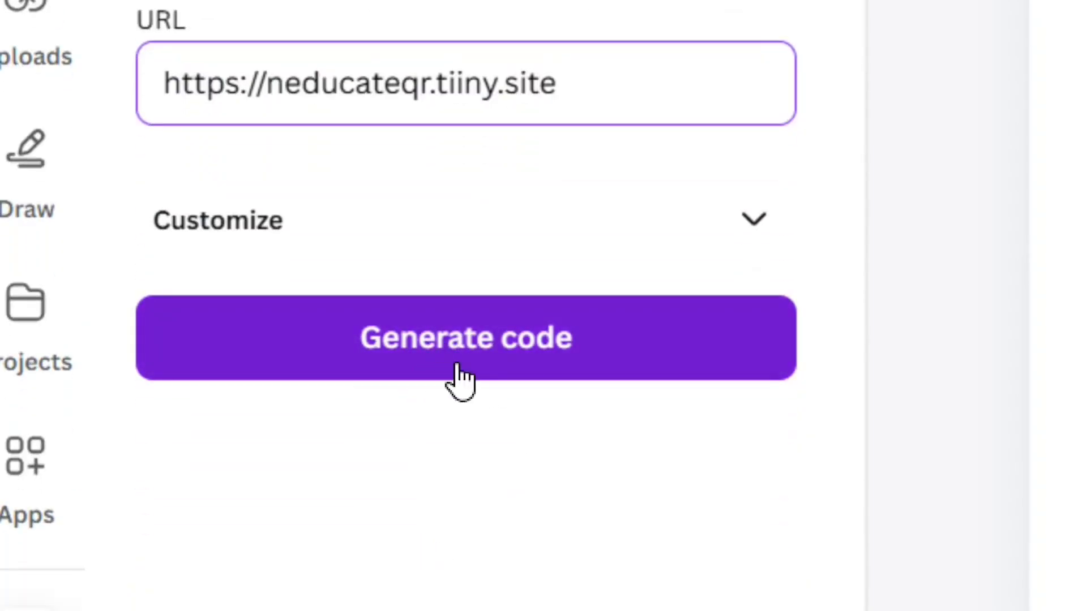
Generate the QR code and enlarge it to about 358 × 358 px.
left_click(513, 351)
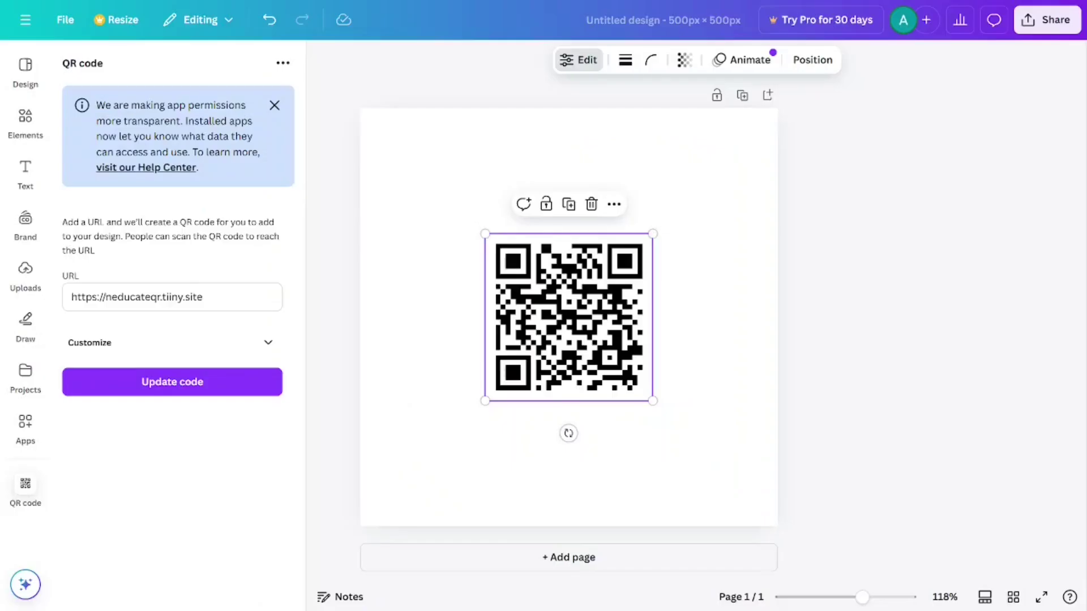
left_click_drag(486, 234, 428, 176)
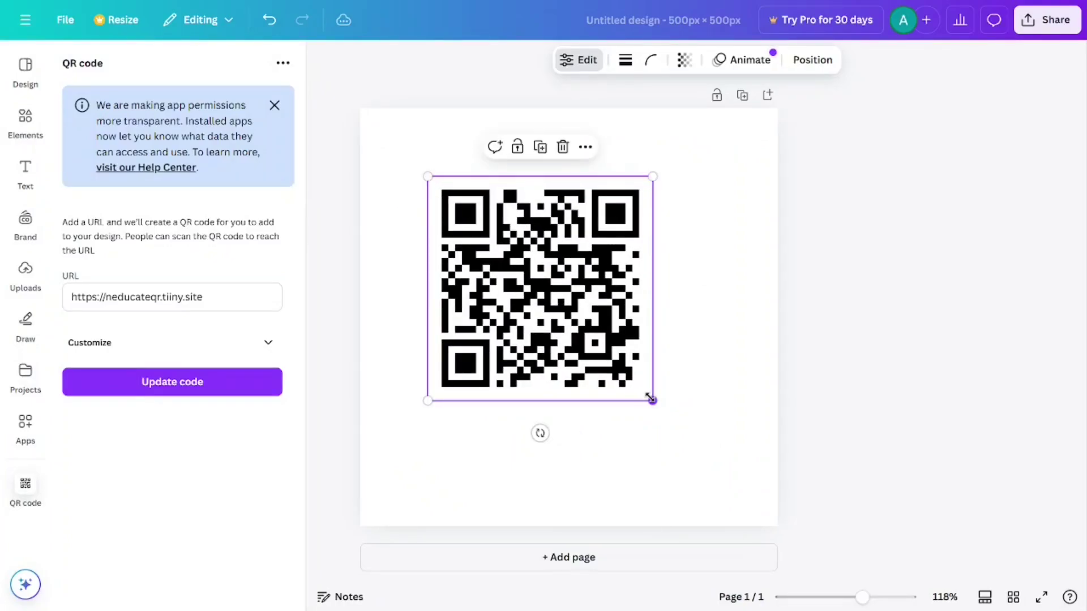
left_click_drag(650, 398, 740, 453)
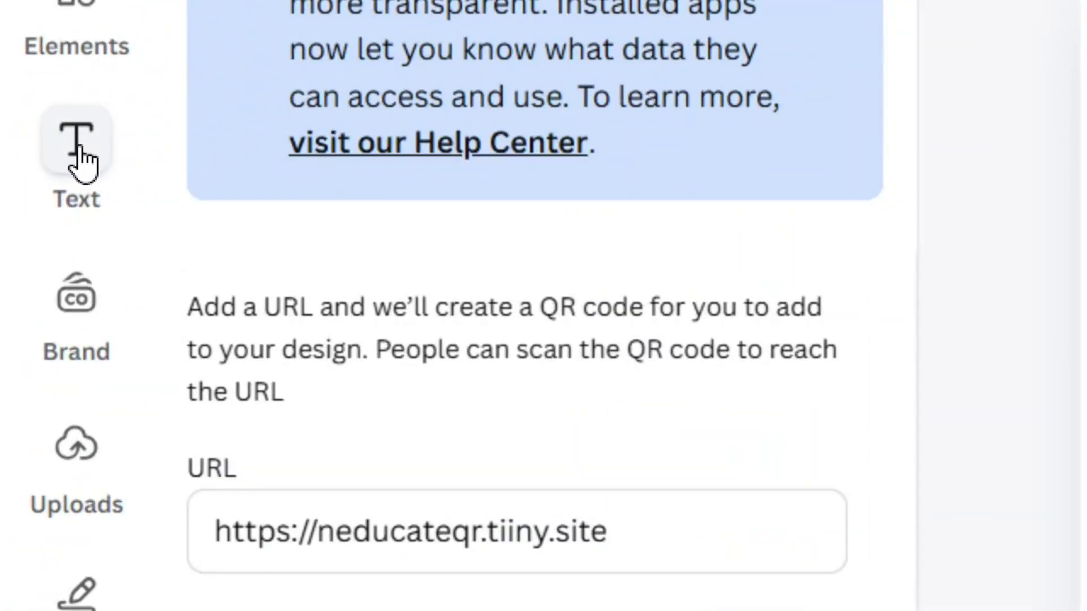
Add a heading text box, move it to the top of the page, and type 'Download PDF'.
left_click(80, 161)
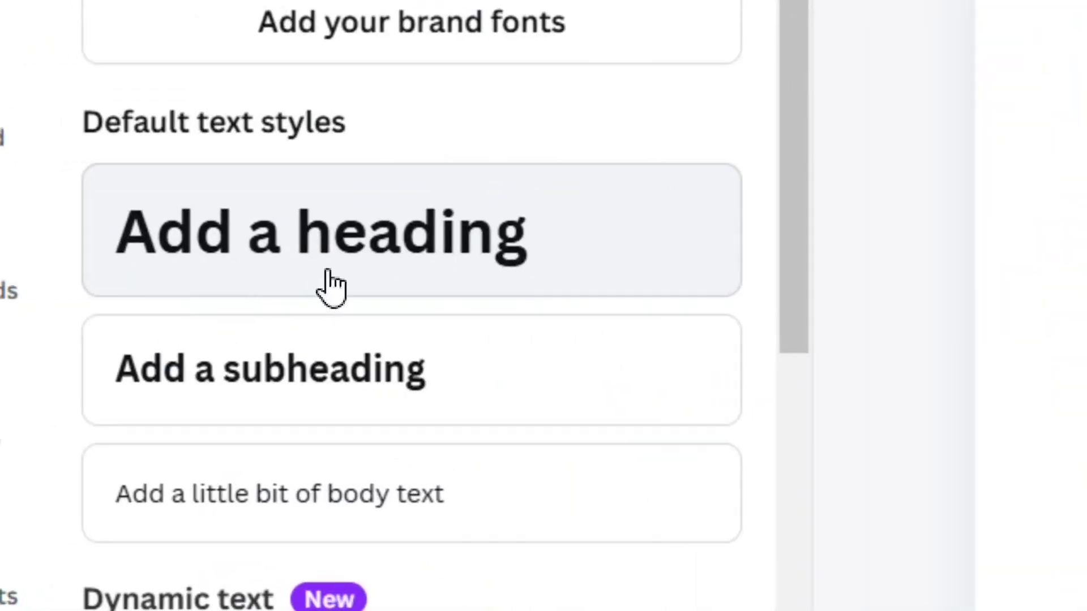
left_click(334, 273)
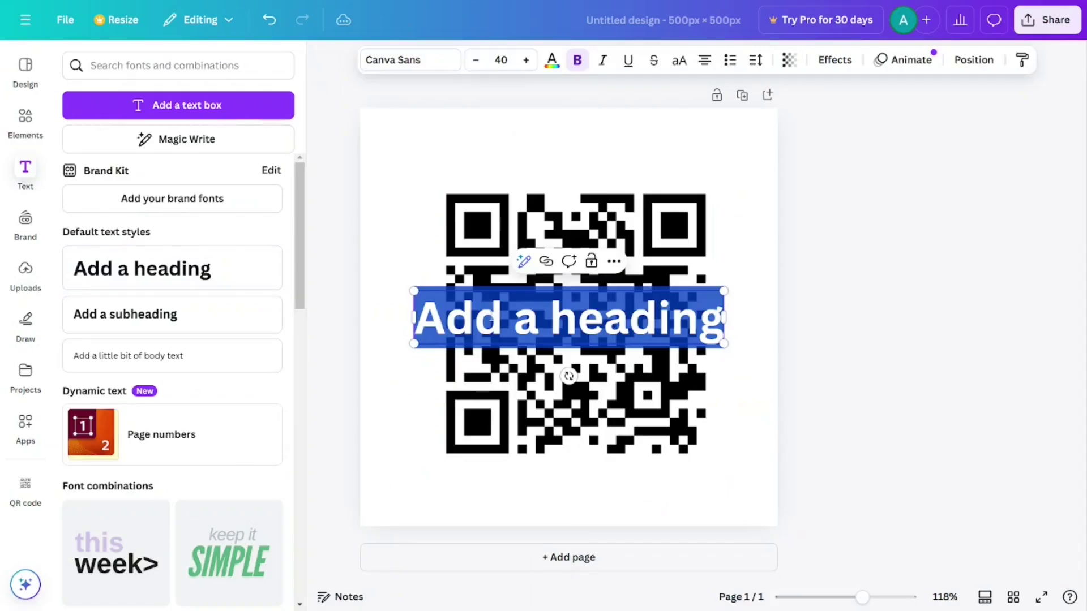
key("Escape")
key("Escape")
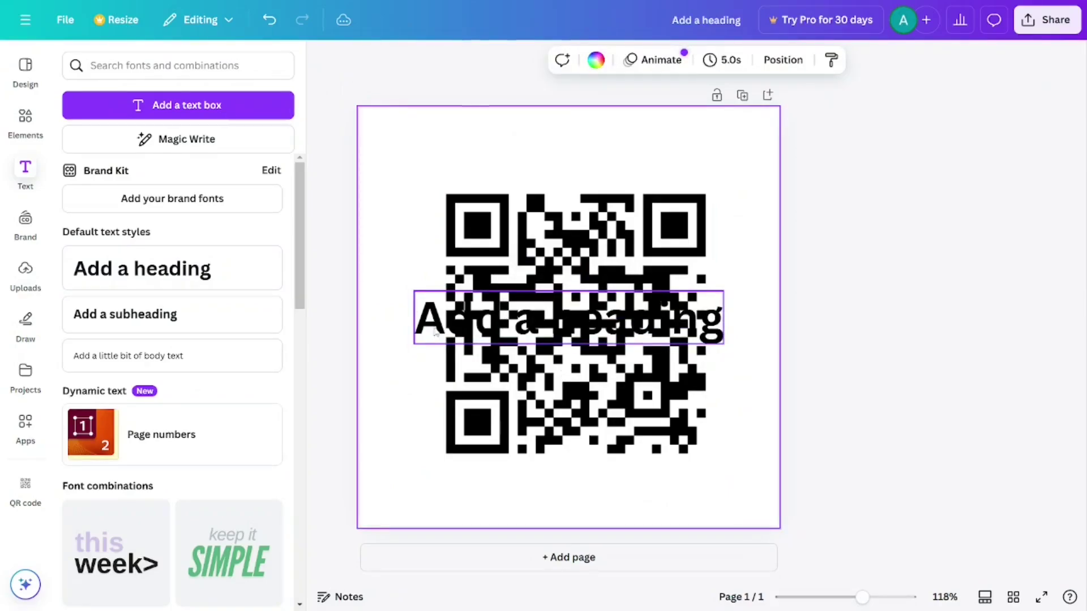
left_click_drag(435, 332, 429, 159)
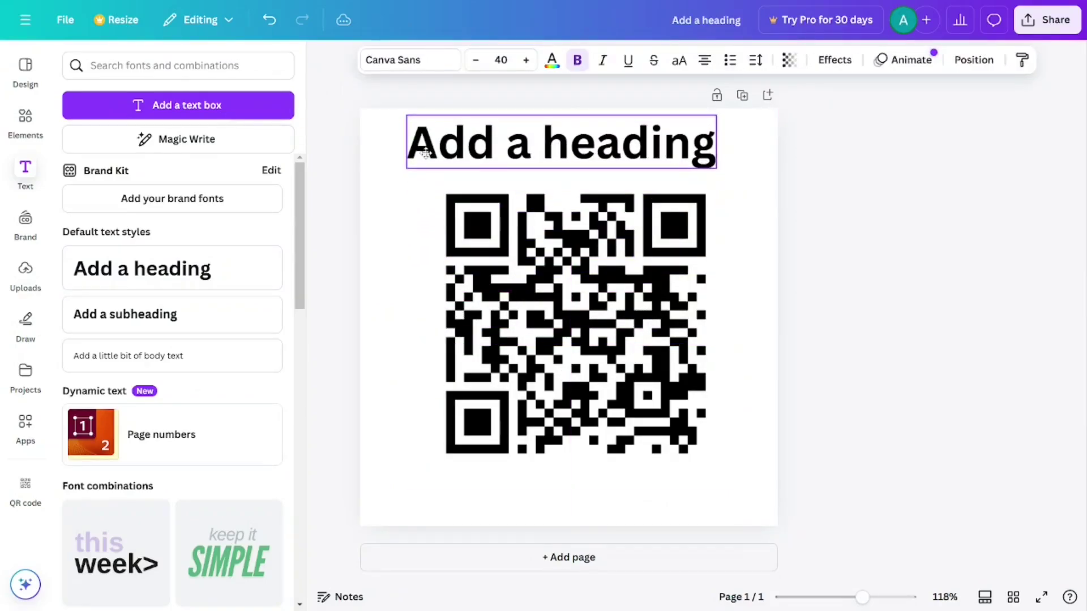
double_click(485, 161)
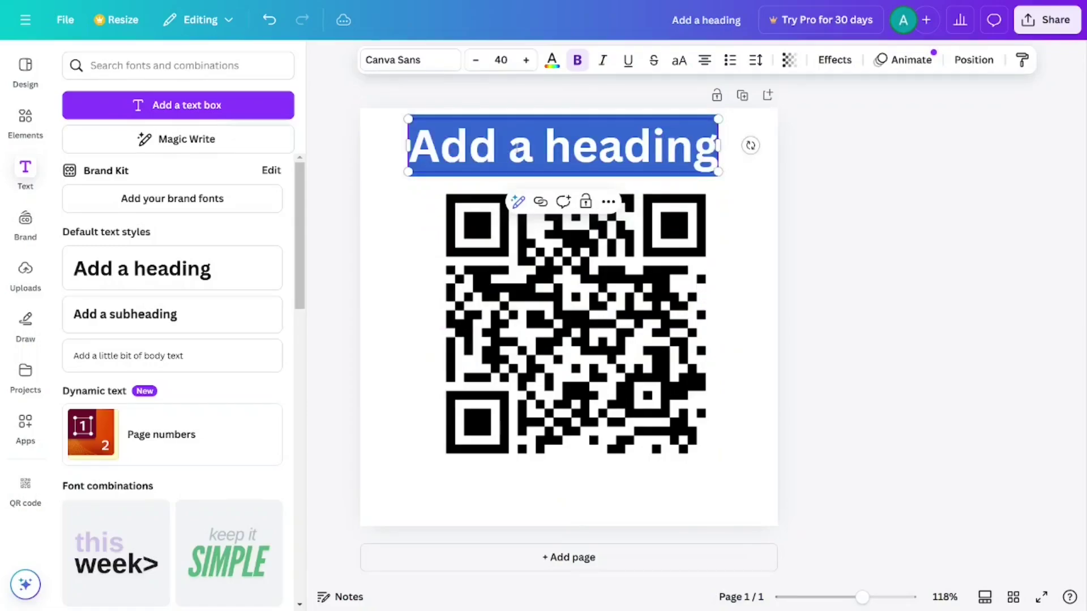
type("Download PDF")
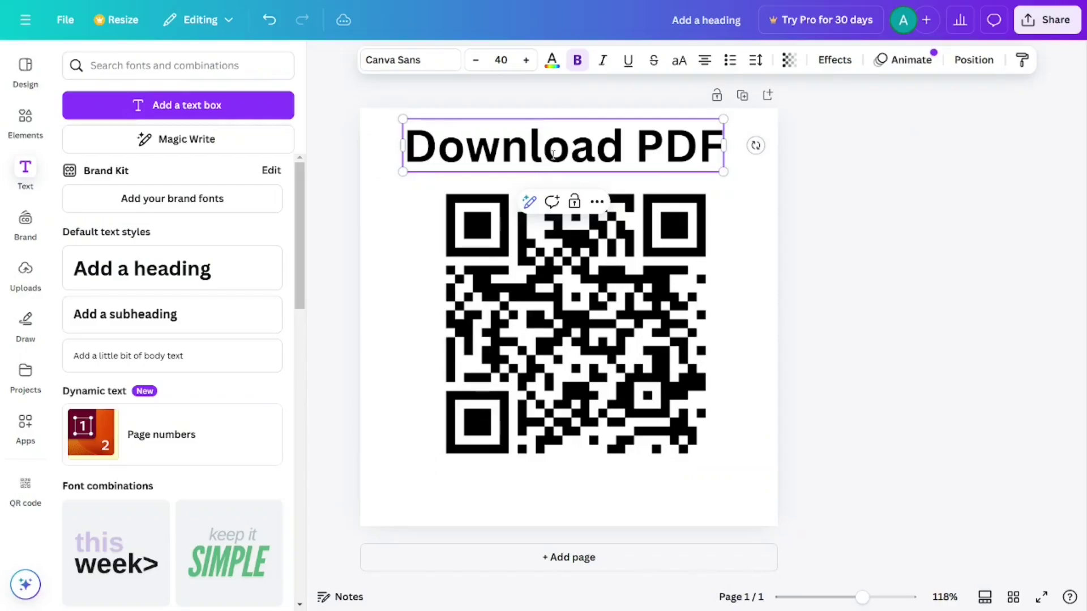
Colour the entire 'Download PDF' heading text Purple #8c52ff.
triple_click(553, 154)
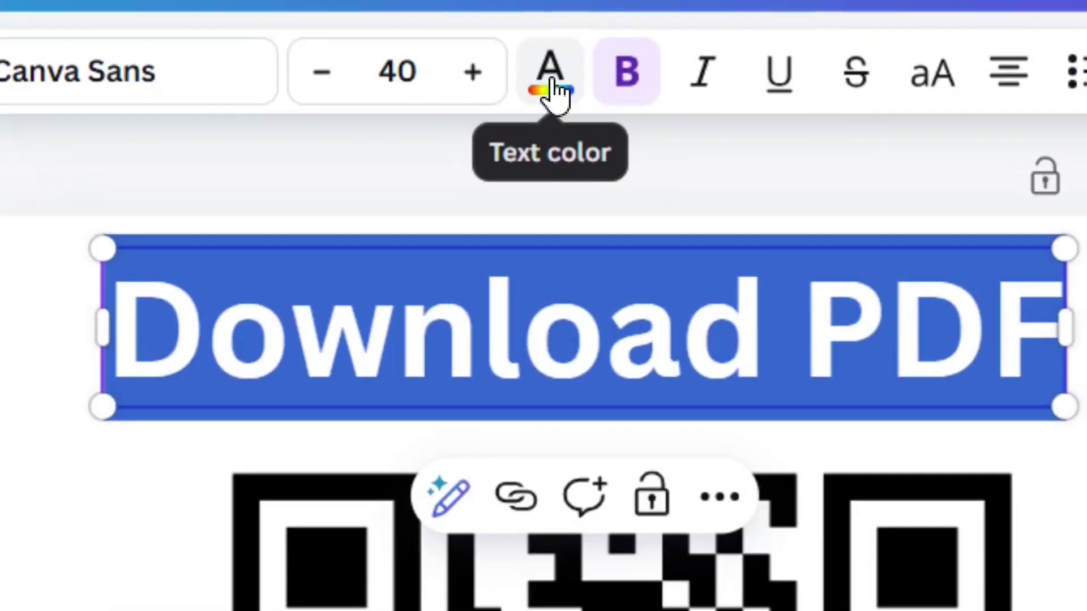
left_click(552, 91)
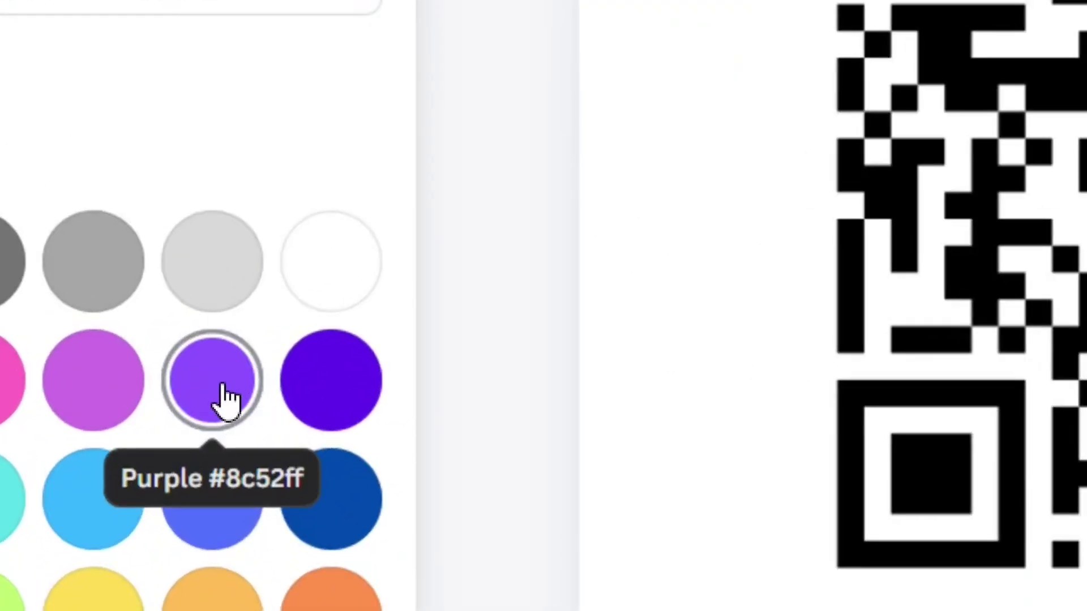
left_click(241, 391)
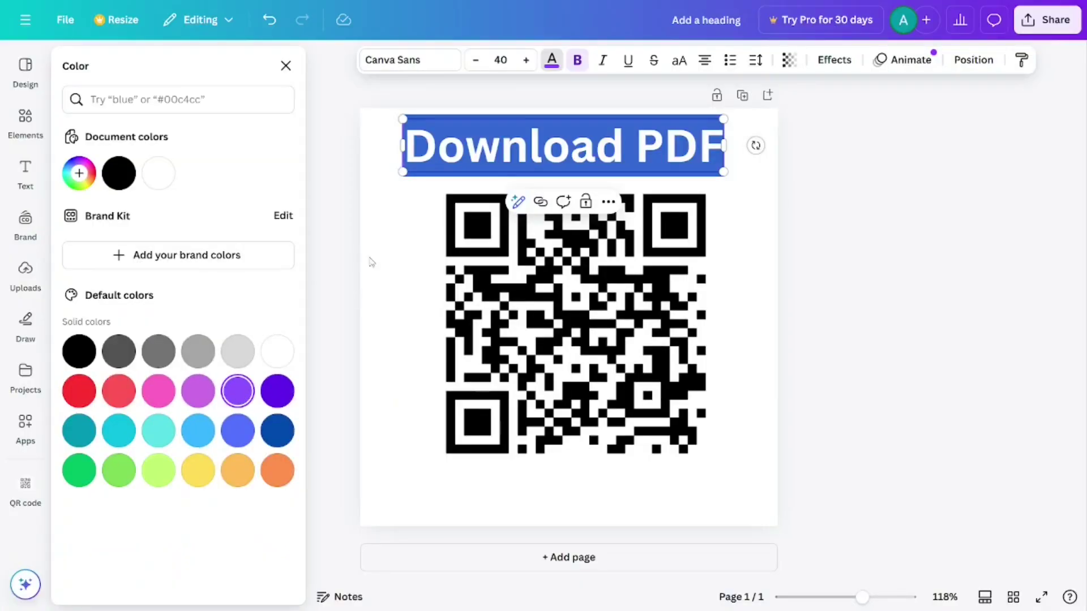
left_click(737, 218)
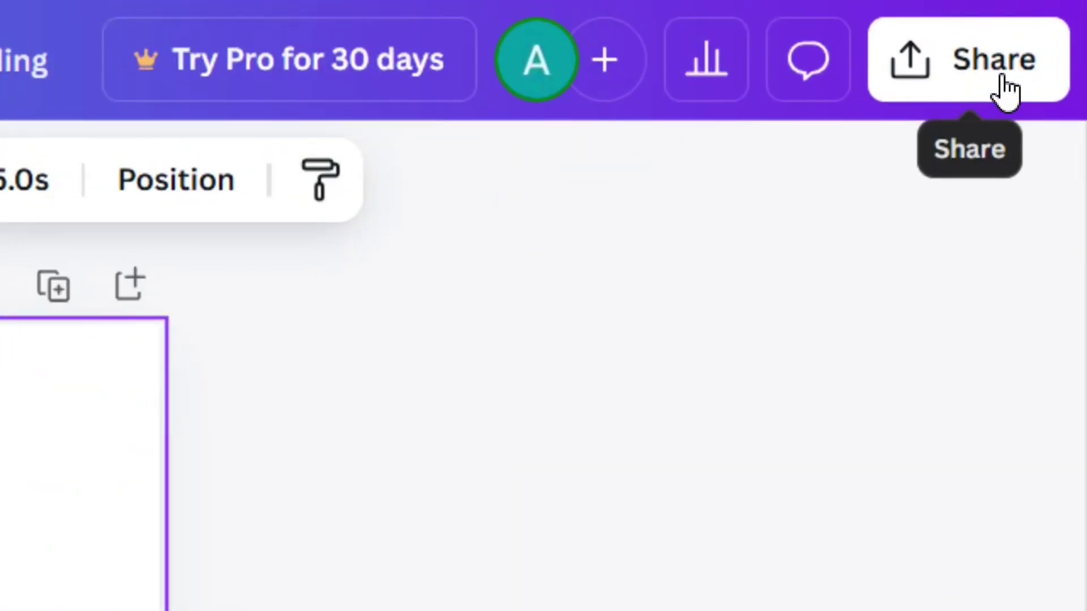
Download the design as a PNG and locate Add a heading.png (15.2 KB) in File Explorer's Downloads.
left_click(1002, 90)
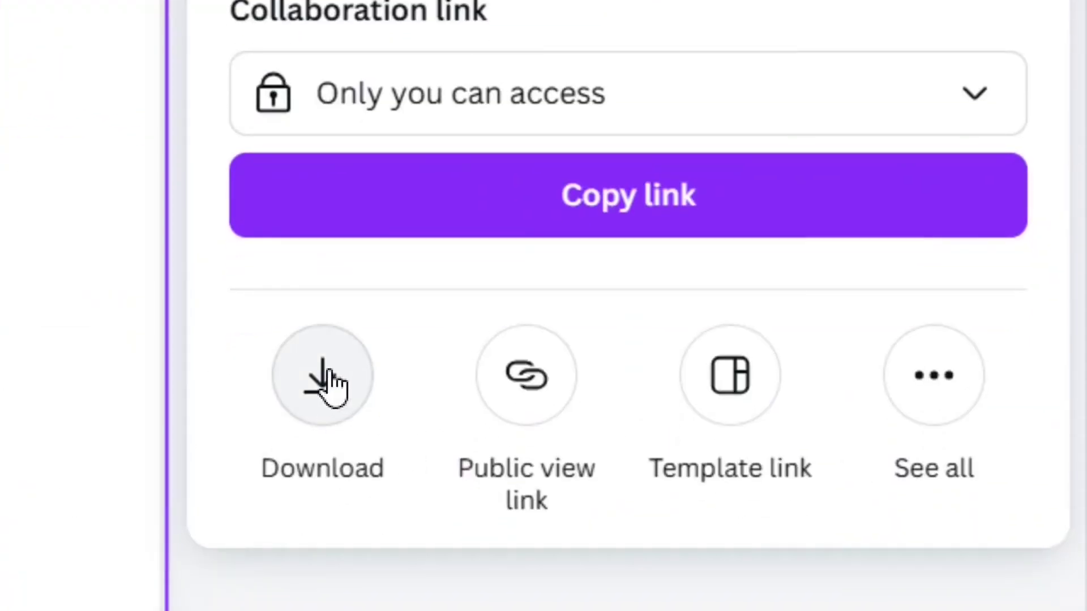
left_click(322, 377)
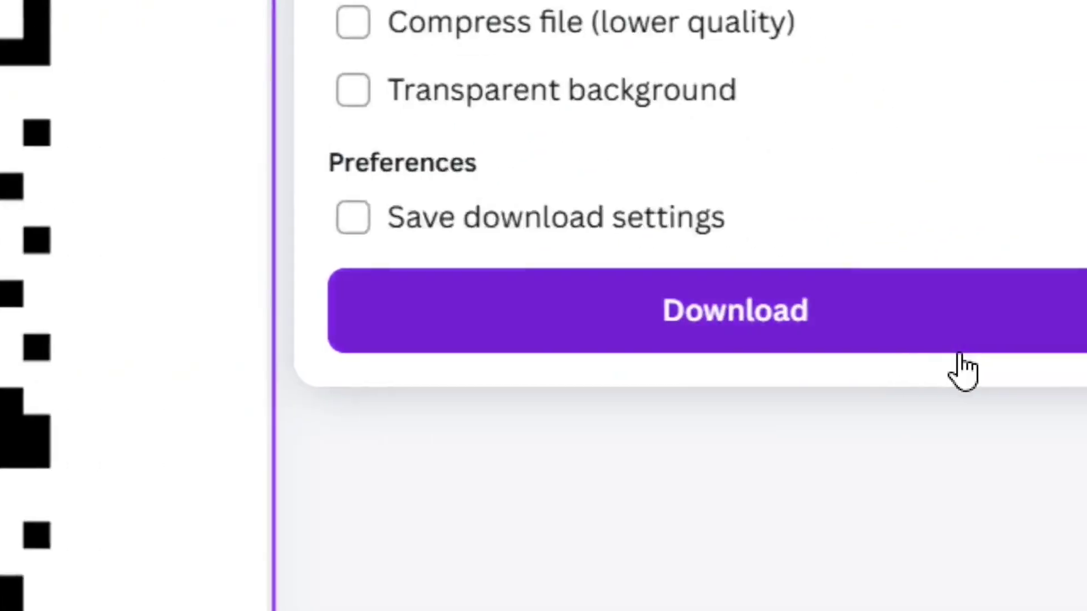
left_click(637, 324)
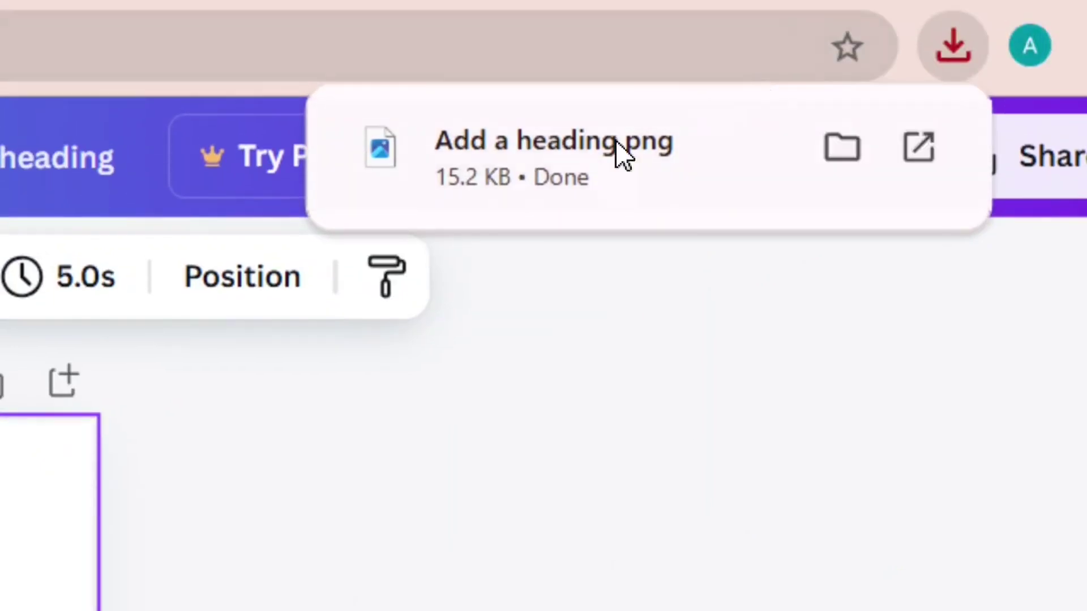
left_click(845, 154)
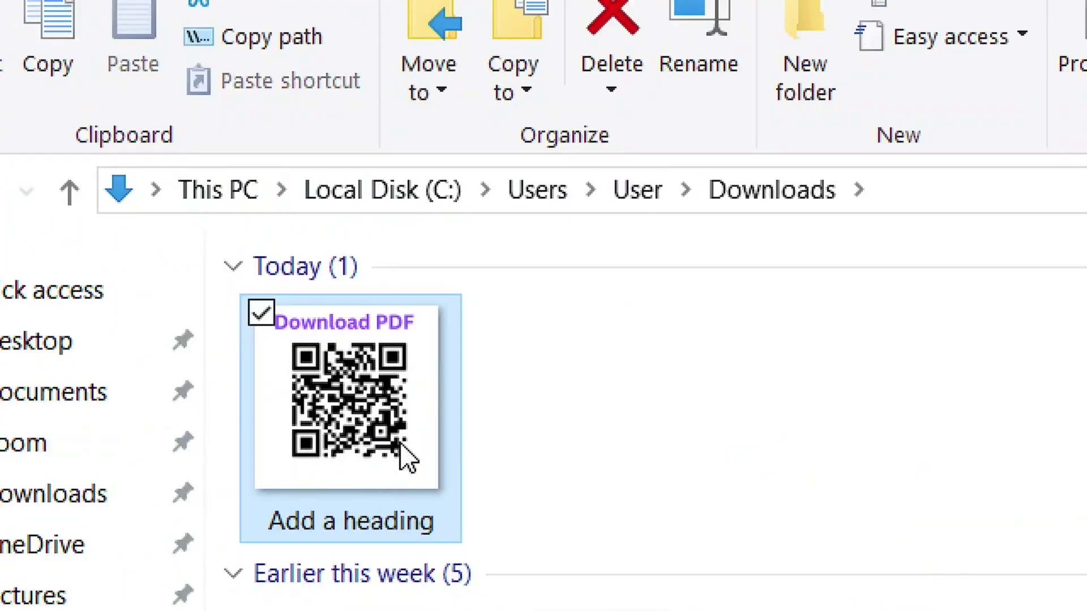
right_click(362, 410)
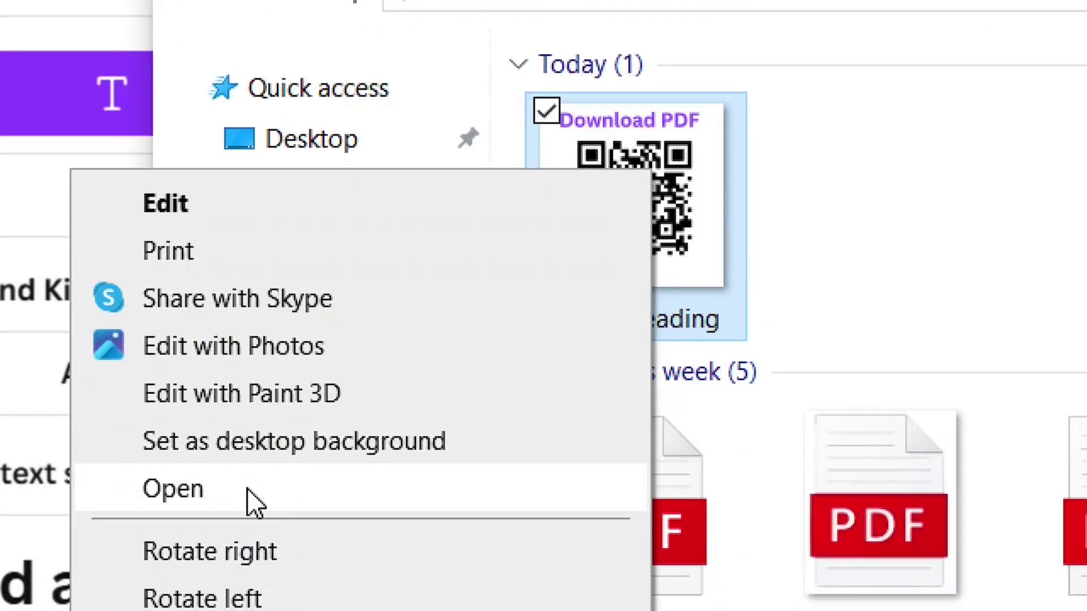
Open Add a heading.png in Microsoft Photos and zoom in six steps to inspect it.
left_click(247, 488)
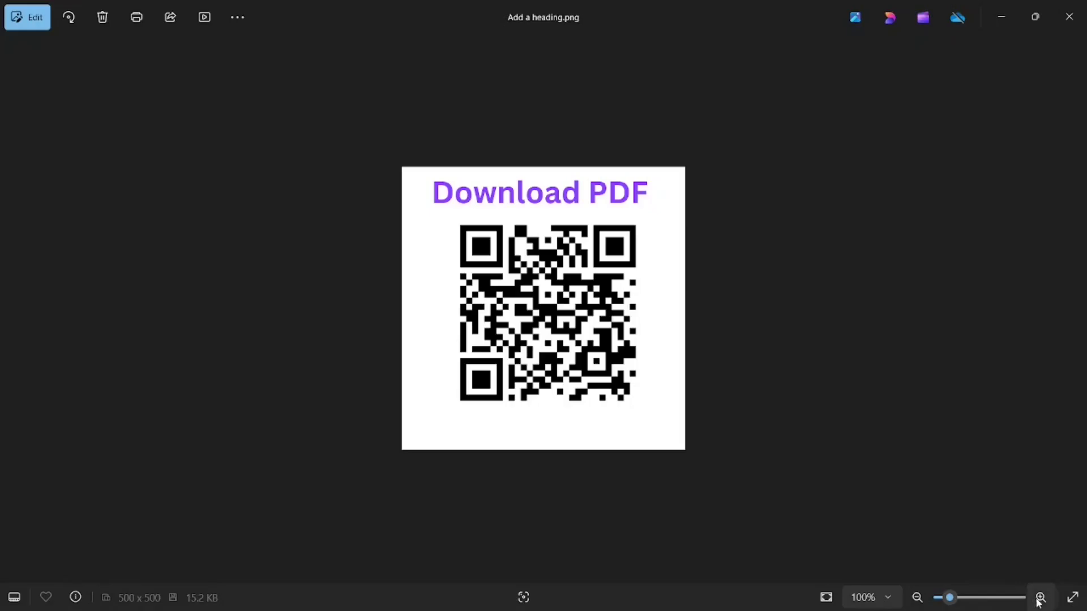
left_click(1040, 598)
left_click(1040, 598)
left_click(1041, 598)
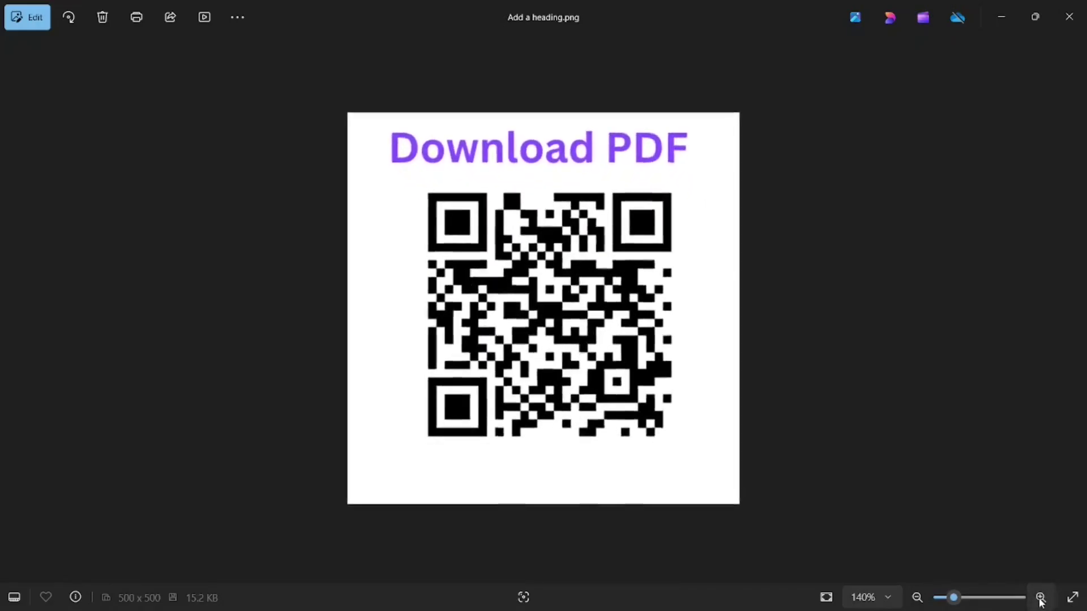
left_click(1041, 598)
left_click(1041, 597)
left_click(1041, 598)
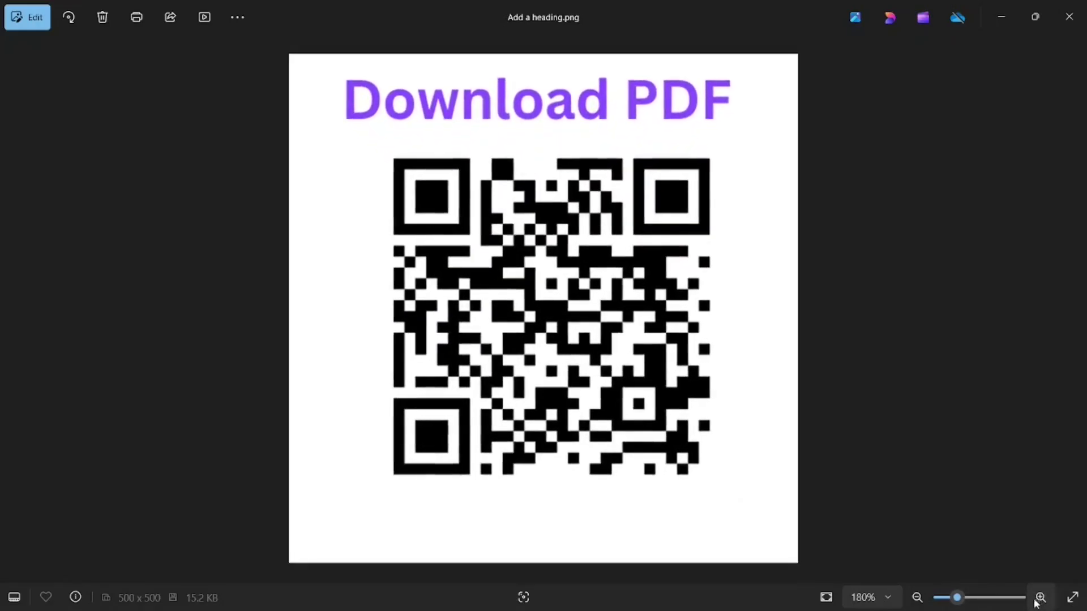